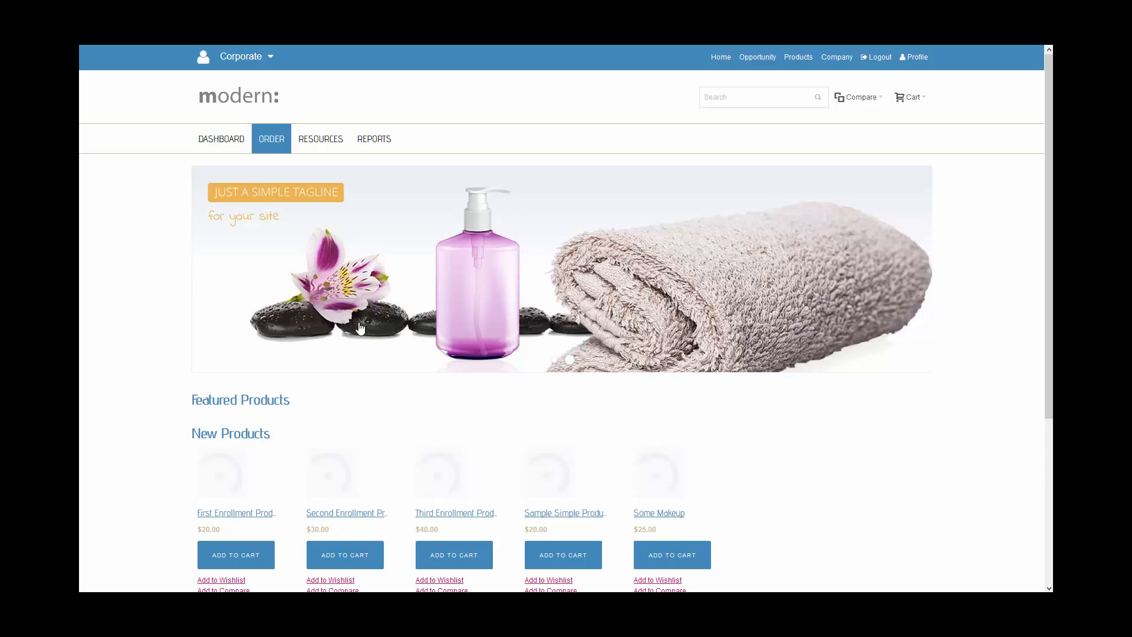
{"action": "left_click_drag", "start_coordinate": [176, 184], "coordinate": [249, 218]}
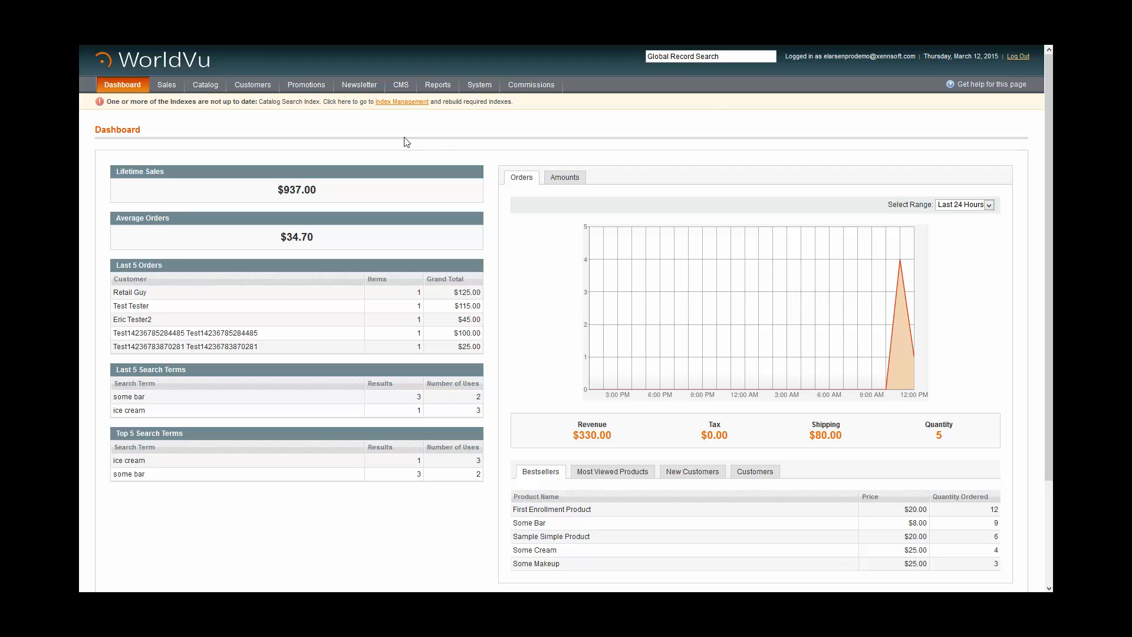
Step: Start a new static block in the CMS area of the WorldVu admin
{"action": "mouse_move", "coordinate": [396, 85]}
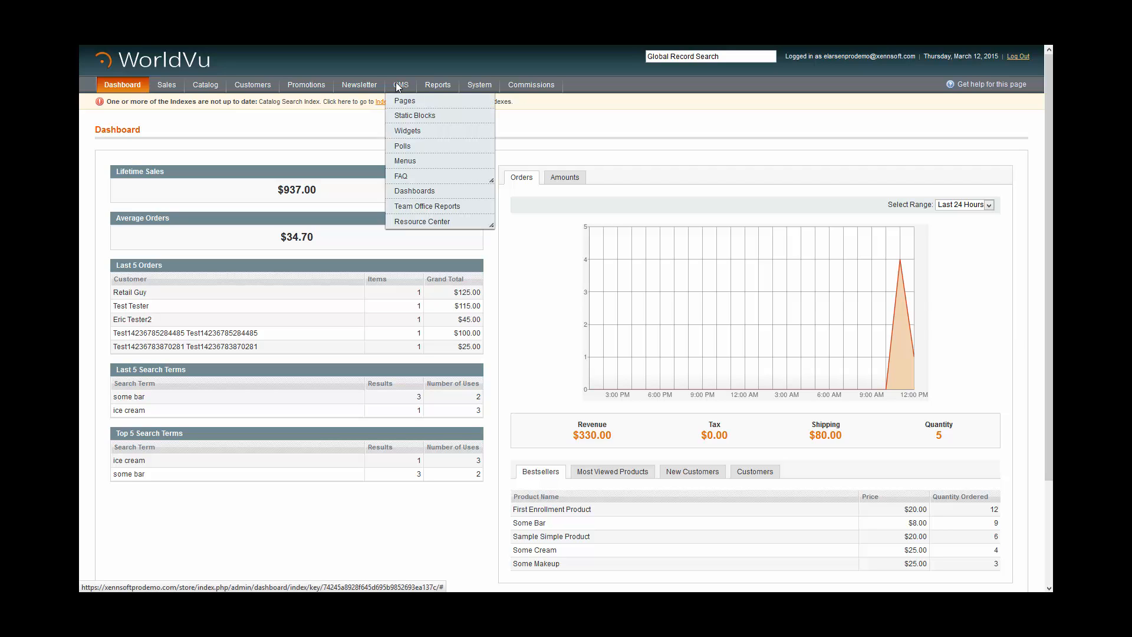
{"action": "left_click", "coordinate": [406, 116]}
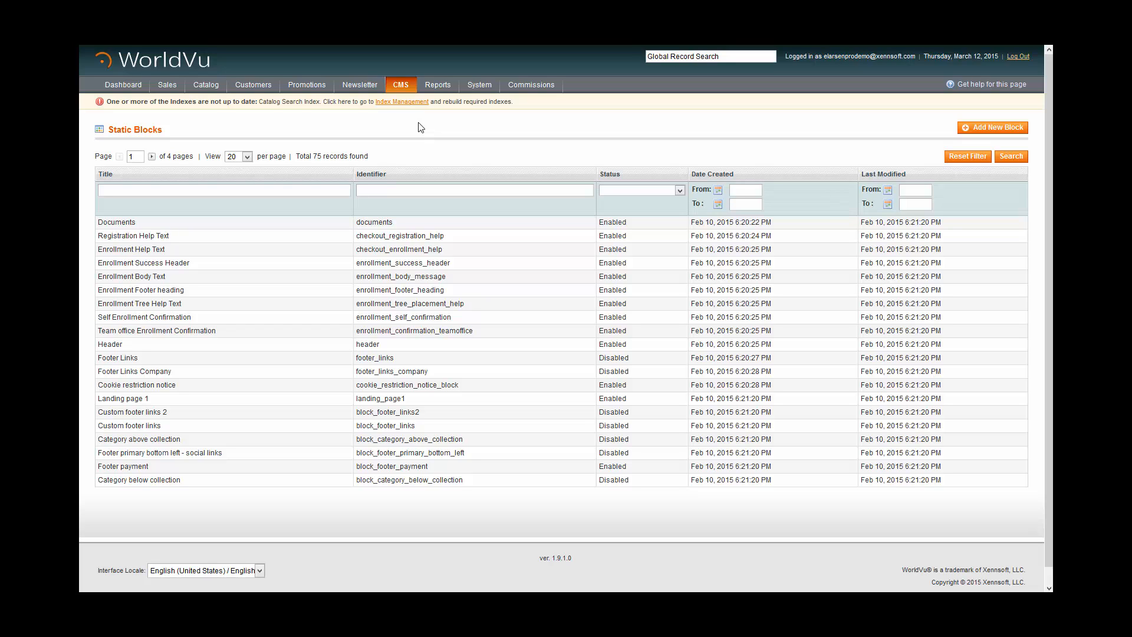
{"action": "left_click", "coordinate": [1001, 131]}
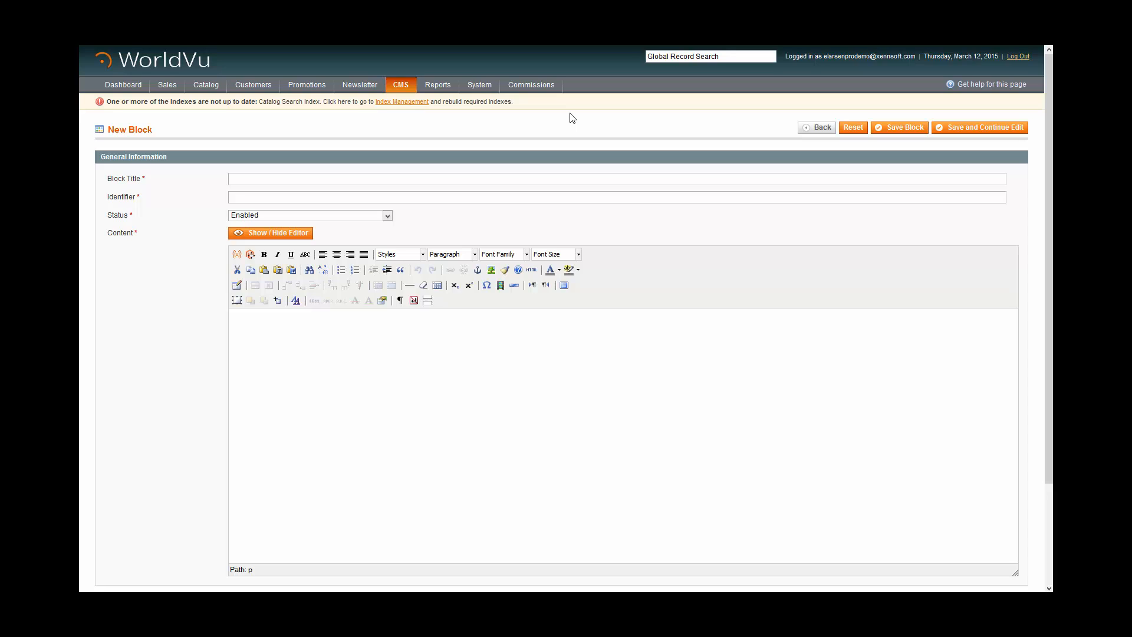
Step: Title the block "New Test Block", give it the identifier new_test_block and set its status to Enabled
{"action": "left_click", "coordinate": [243, 180]}
{"action": "type", "text": "New Test Block"}
{"action": "left_click", "coordinate": [237, 197]}
{"action": "type", "text": "new_test_block"}
{"action": "left_click", "coordinate": [285, 219]}
{"action": "left_click", "coordinate": [279, 235]}
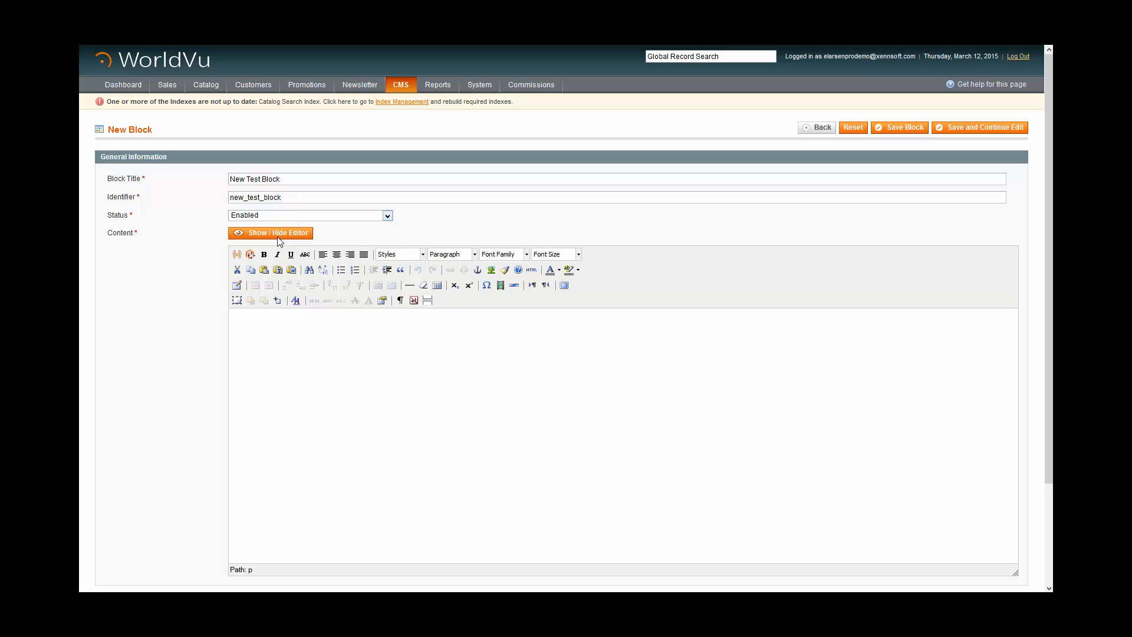
{"action": "left_click", "coordinate": [305, 216]}
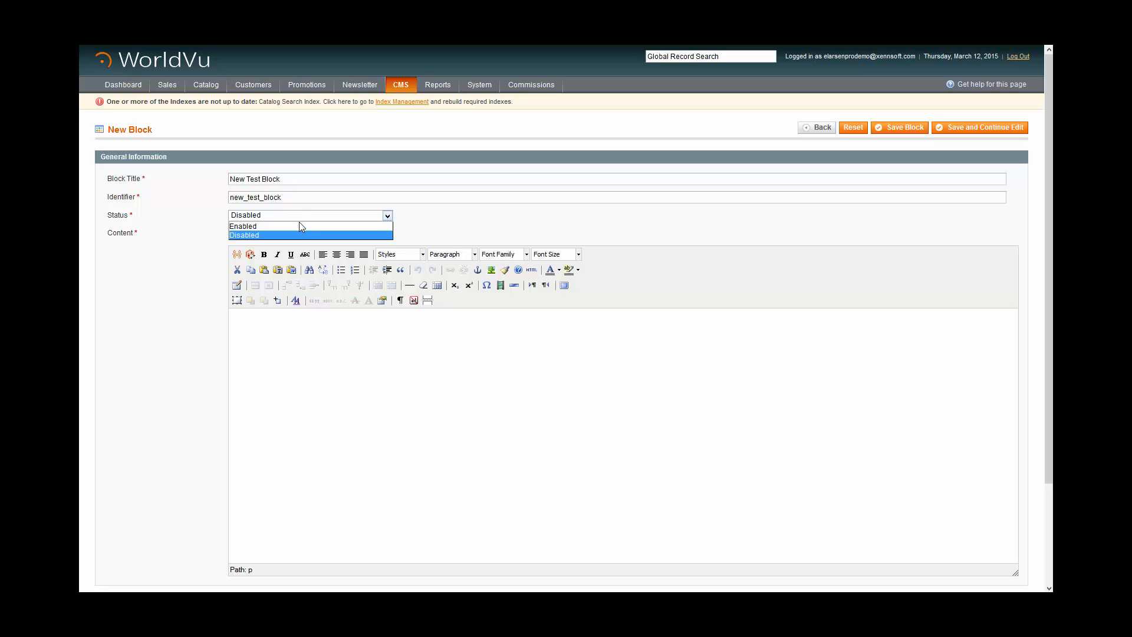
{"action": "left_click", "coordinate": [299, 223]}
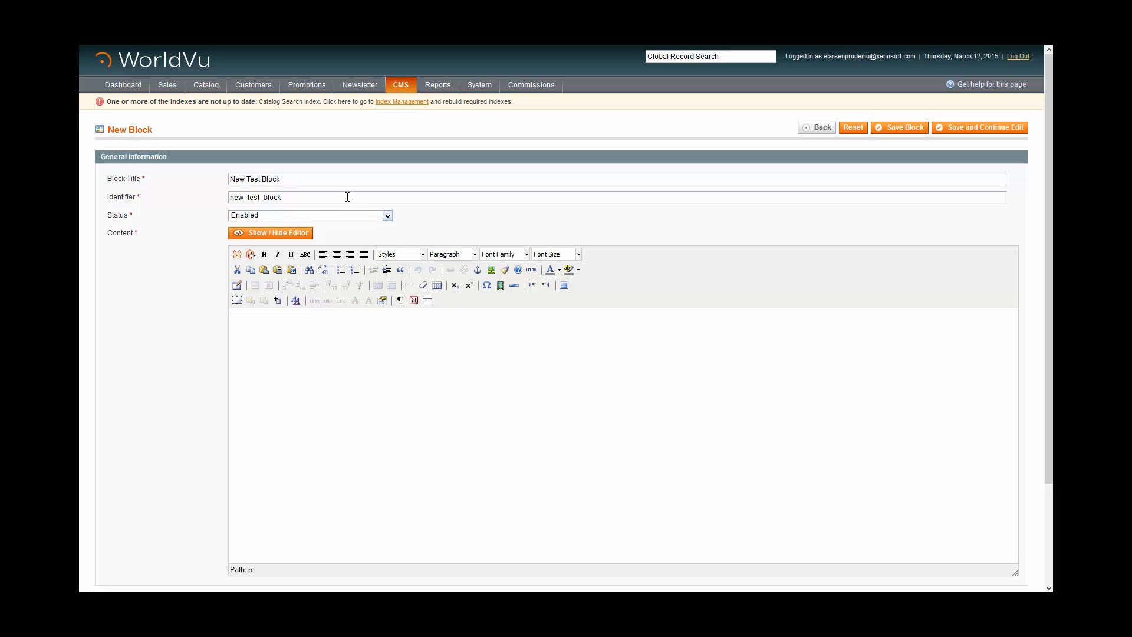
Step: Write the block content as two paragraphs: "New Test Block Content" and "Hello...Have a nice day!"
{"action": "left_click", "coordinate": [263, 331]}
{"action": "type", "text": "New Test Block Content"}
{"action": "key", "text": "Return"}
{"action": "type", "text": "Hello...Have a nice day!"}
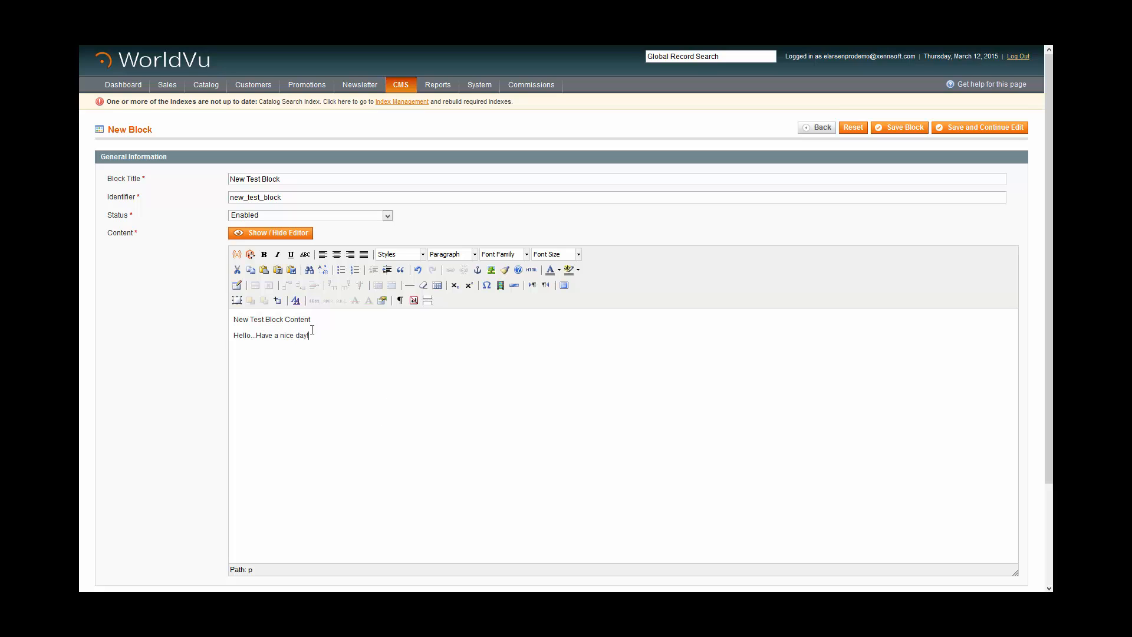
Step: Format the line "New Test Block Content" as Heading 1 and save the block while keeping it open for editing
{"action": "left_click_drag", "start_coordinate": [311, 320], "coordinate": [213, 328]}
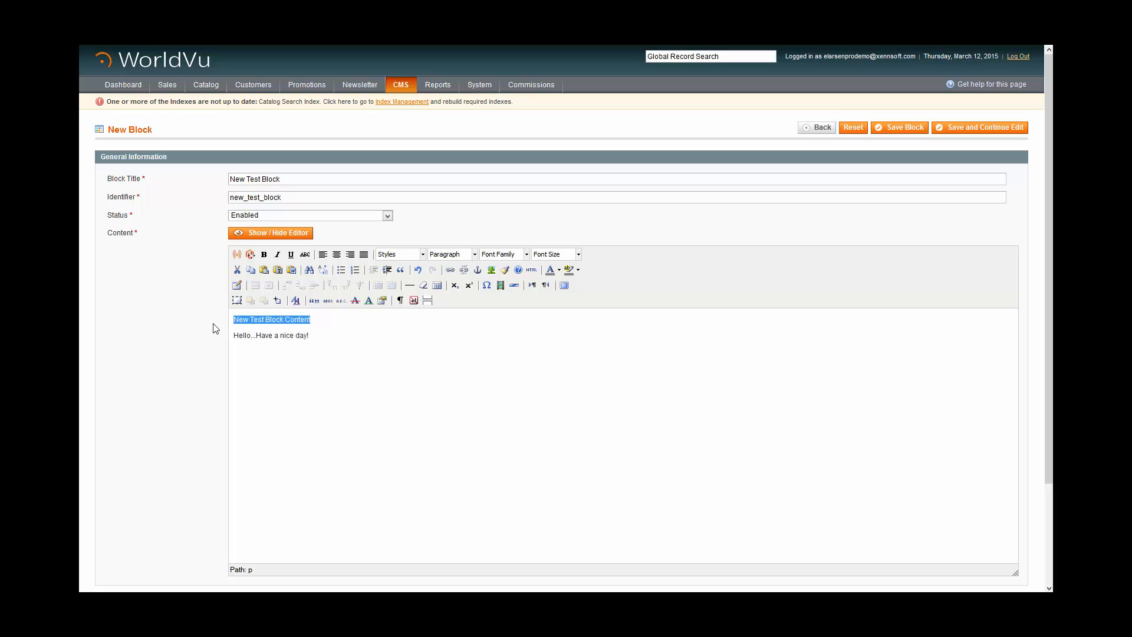
{"action": "left_click", "coordinate": [474, 255]}
{"action": "left_click", "coordinate": [477, 322]}
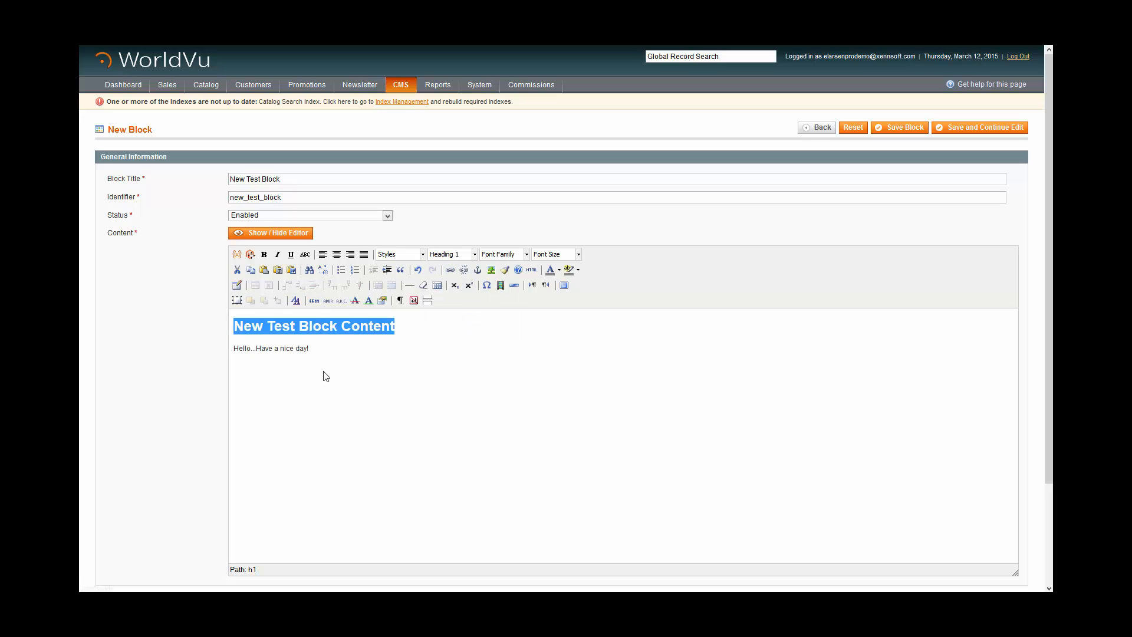
{"action": "left_click", "coordinate": [314, 346]}
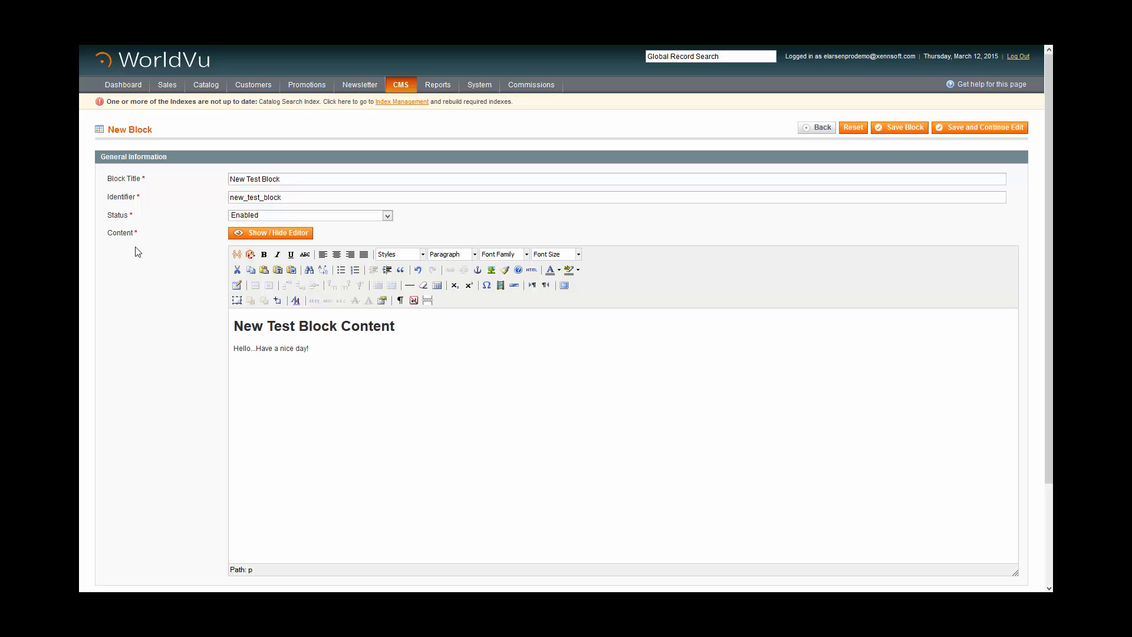
{"action": "left_click", "coordinate": [977, 130]}
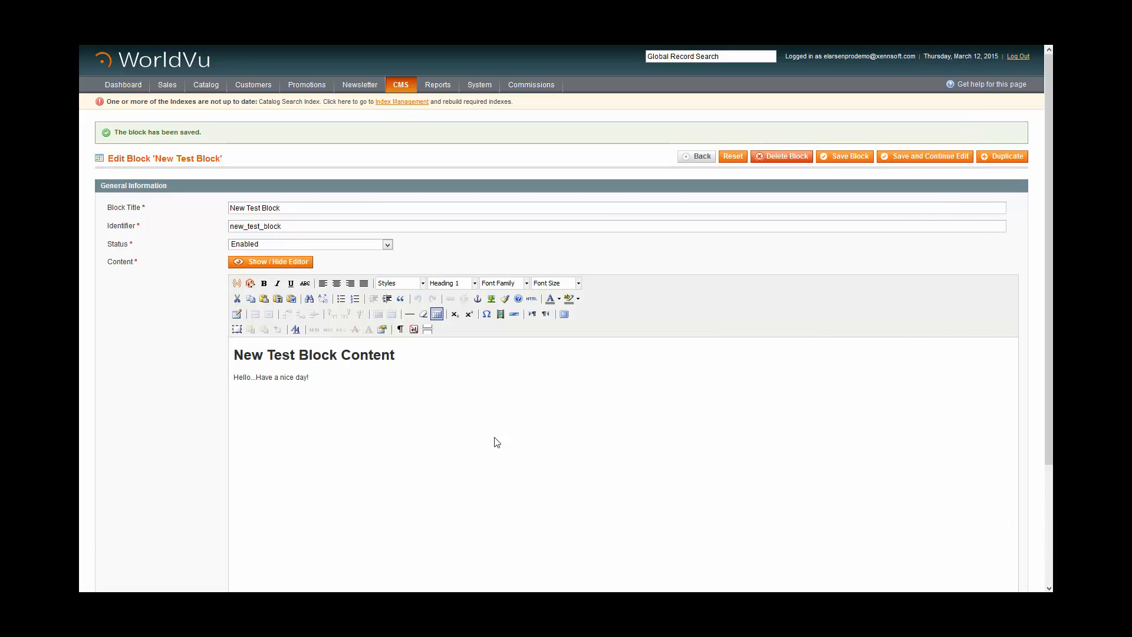
Step: Check the HTML source of the block content and return to the visual editor
{"action": "left_click", "coordinate": [301, 265]}
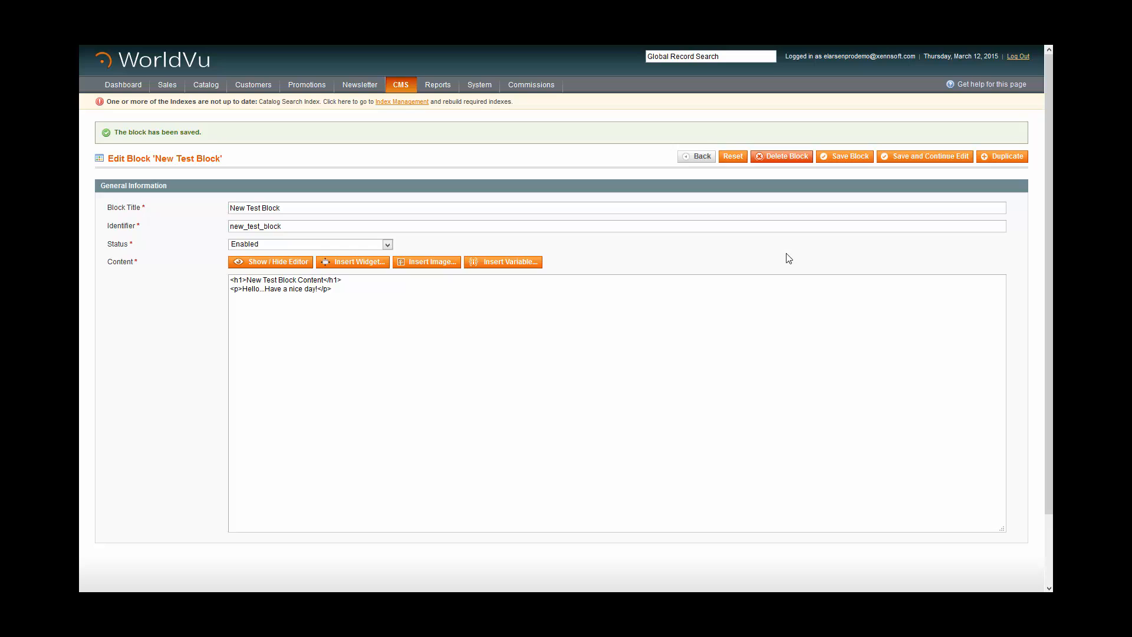
{"action": "left_click", "coordinate": [268, 261]}
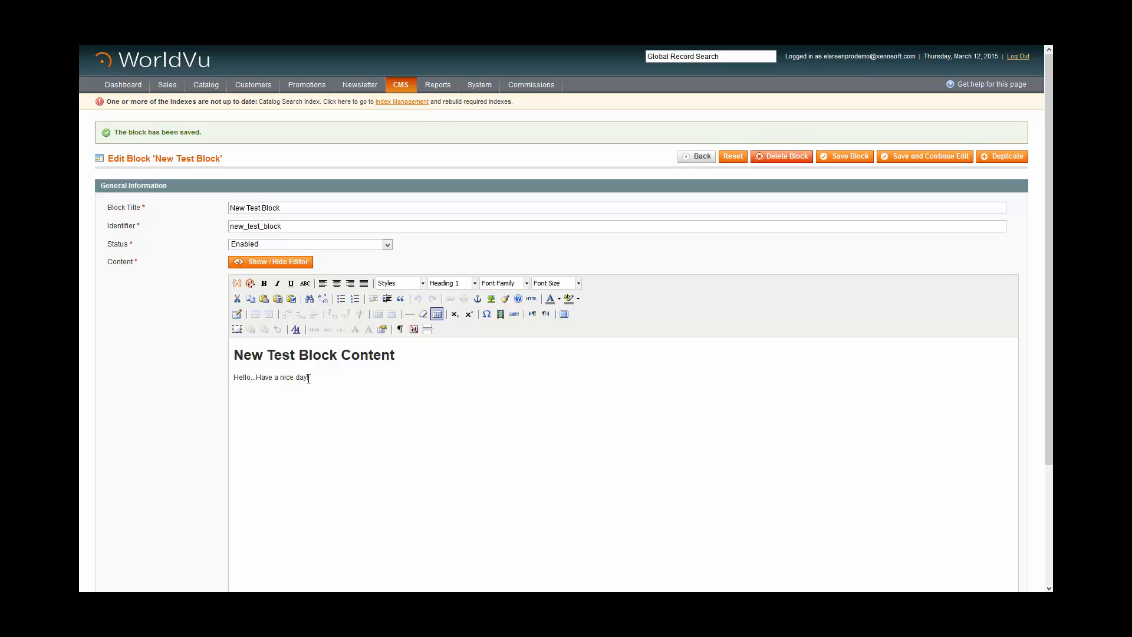
Step: Format the line "Hello...Have a nice day!" with font size 5 (18pt) and red text, and save the block
{"action": "left_click_drag", "start_coordinate": [309, 377], "coordinate": [226, 384]}
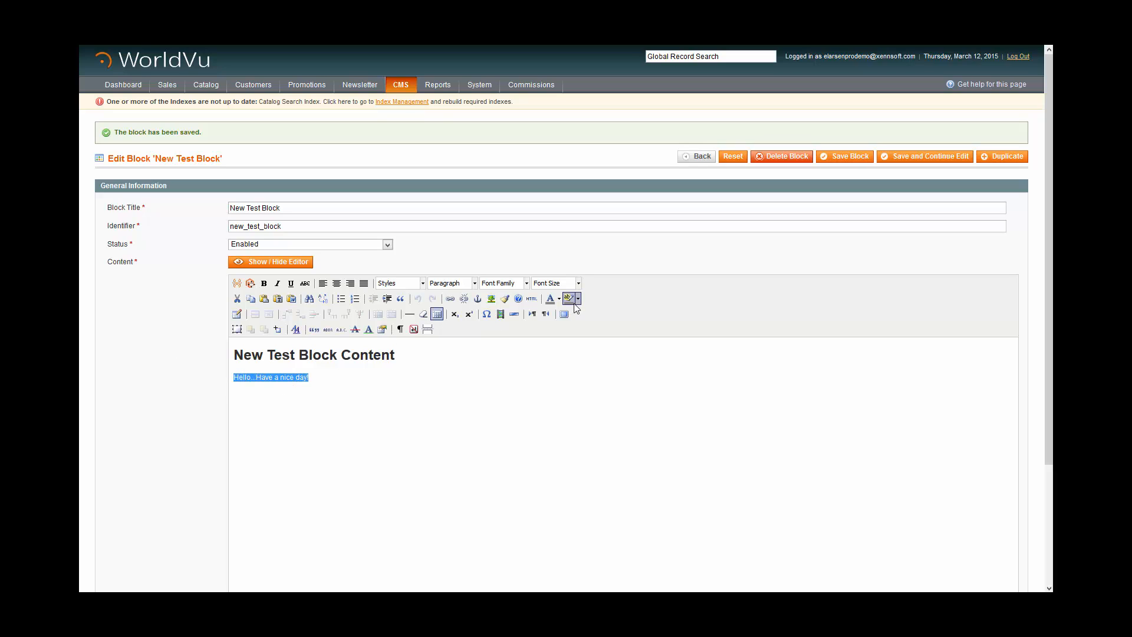
{"action": "left_click", "coordinate": [580, 285]}
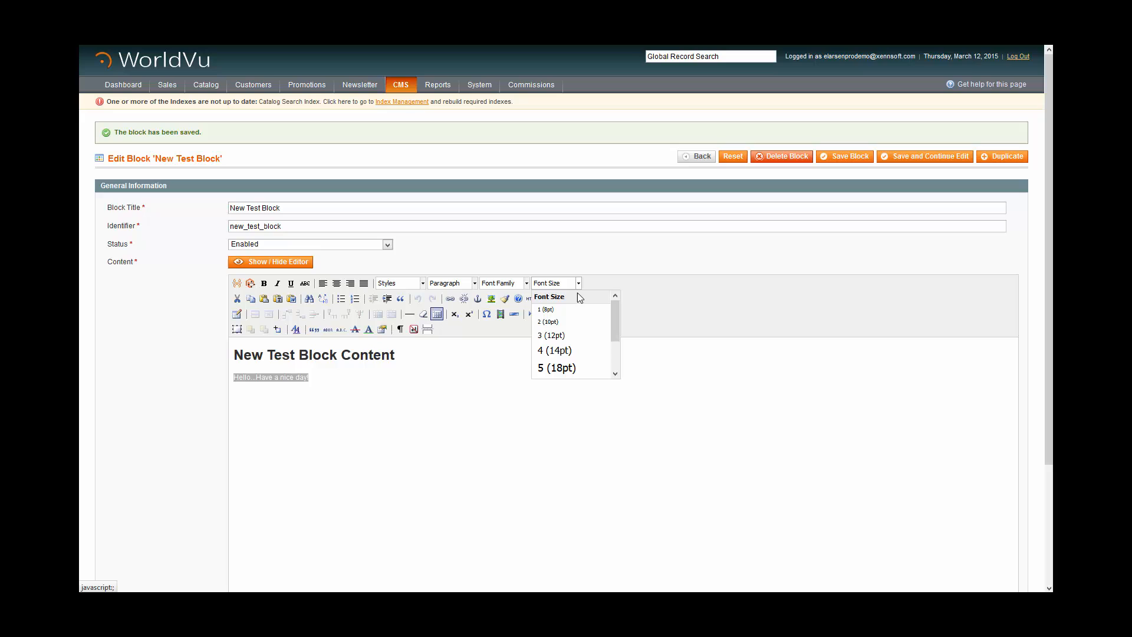
{"action": "left_click", "coordinate": [557, 367]}
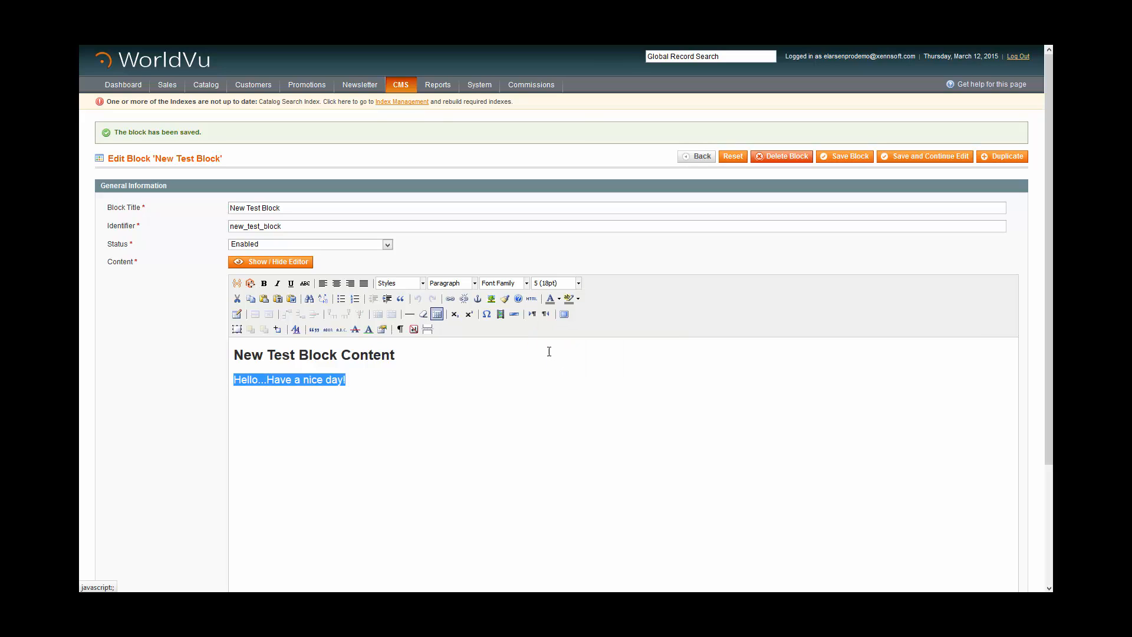
{"action": "left_click", "coordinate": [559, 299]}
{"action": "left_click", "coordinate": [549, 331]}
{"action": "left_click", "coordinate": [474, 399]}
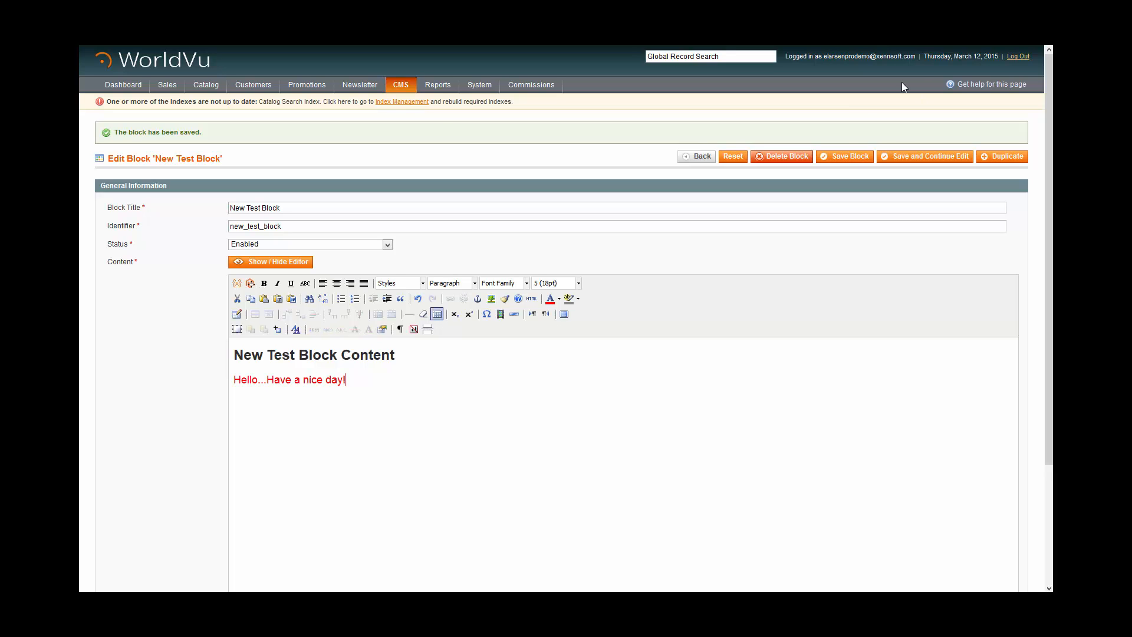
{"action": "left_click", "coordinate": [844, 160]}
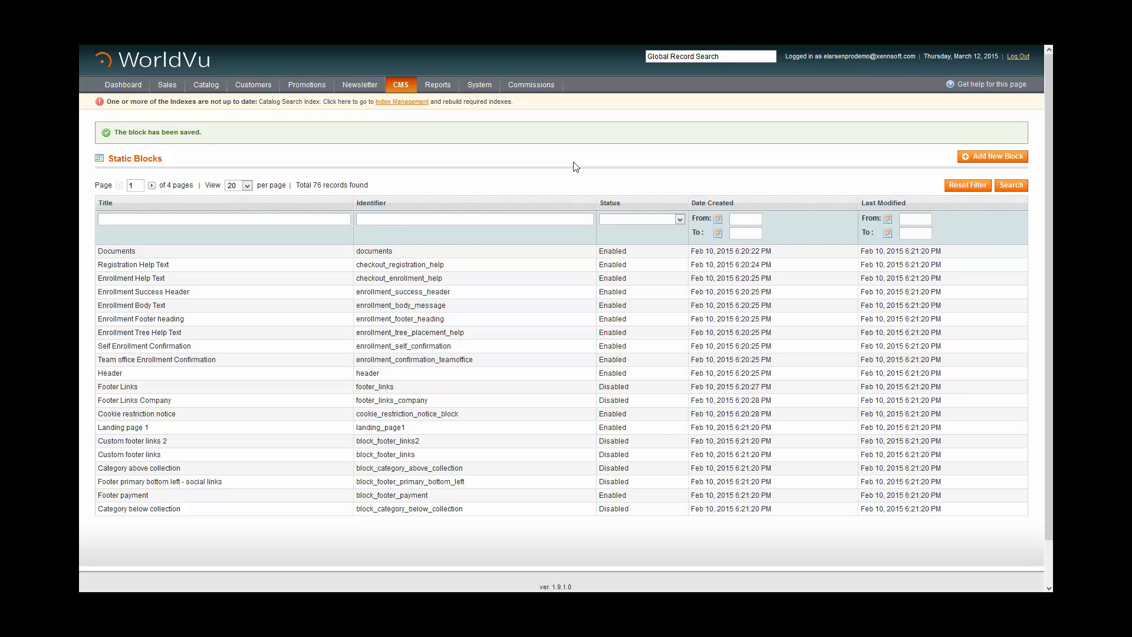
Step: Show 200 static blocks per page and look through the list
{"action": "left_click", "coordinate": [247, 186]}
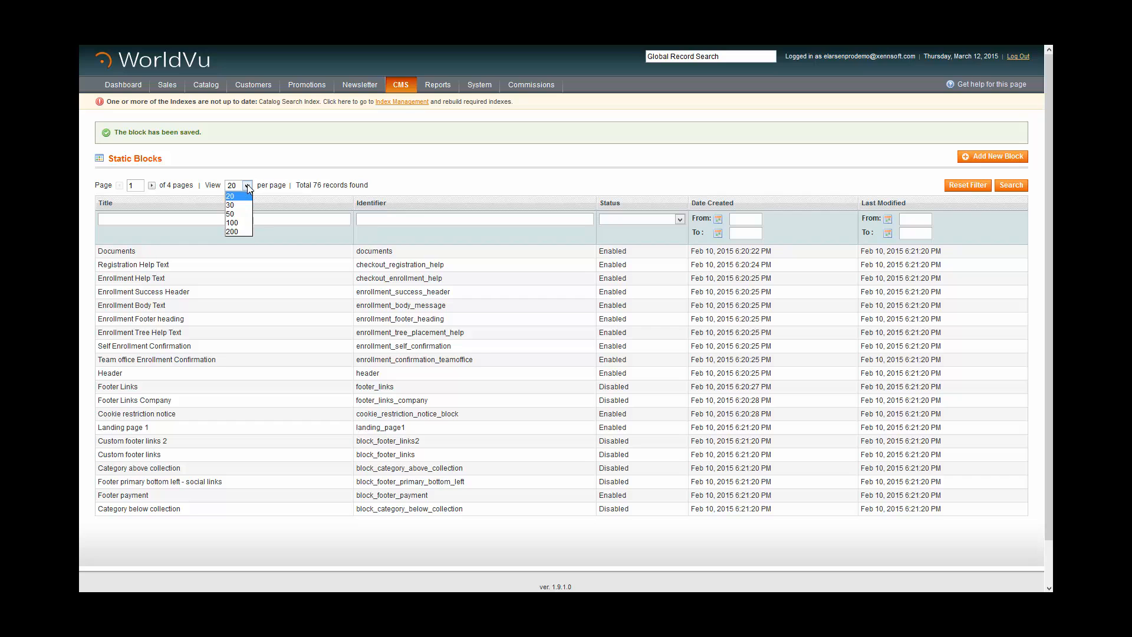
{"action": "left_click", "coordinate": [239, 231]}
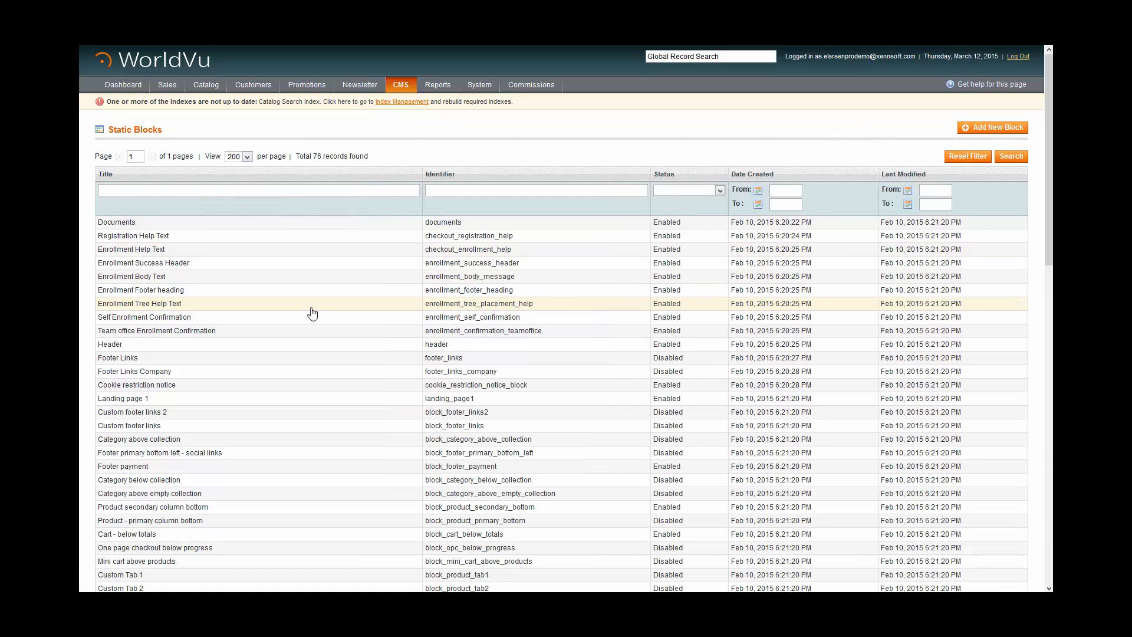
{"action": "scroll", "coordinate": [306, 313], "scroll_direction": "down", "scroll_amount": 7}
{"action": "scroll", "coordinate": [306, 313], "scroll_direction": "down", "scroll_amount": 3}
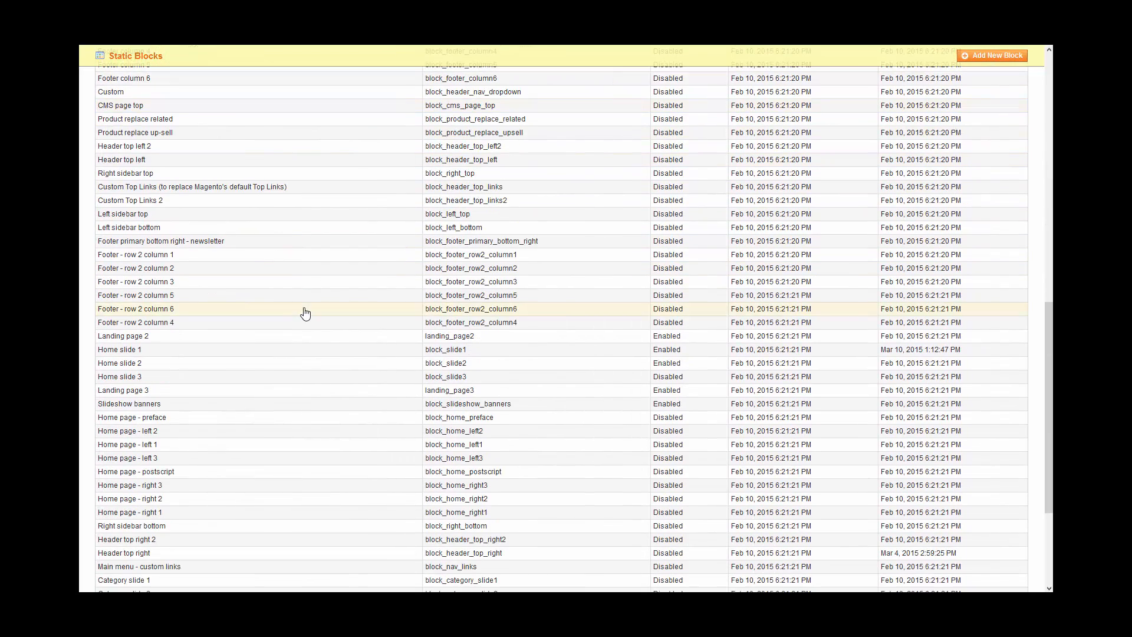
{"action": "scroll", "coordinate": [305, 313], "scroll_direction": "up", "scroll_amount": 10}
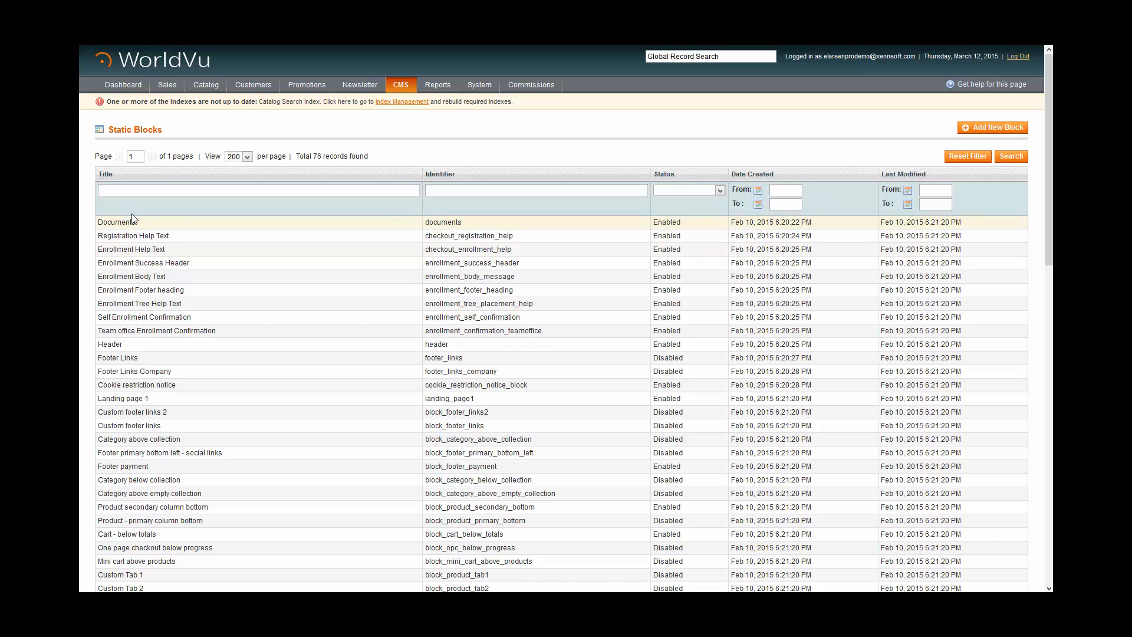
Step: Sort the static blocks by title, and open New Test Block and save it again
{"action": "left_click", "coordinate": [106, 178]}
{"action": "scroll", "coordinate": [175, 293], "scroll_direction": "down", "scroll_amount": 3}
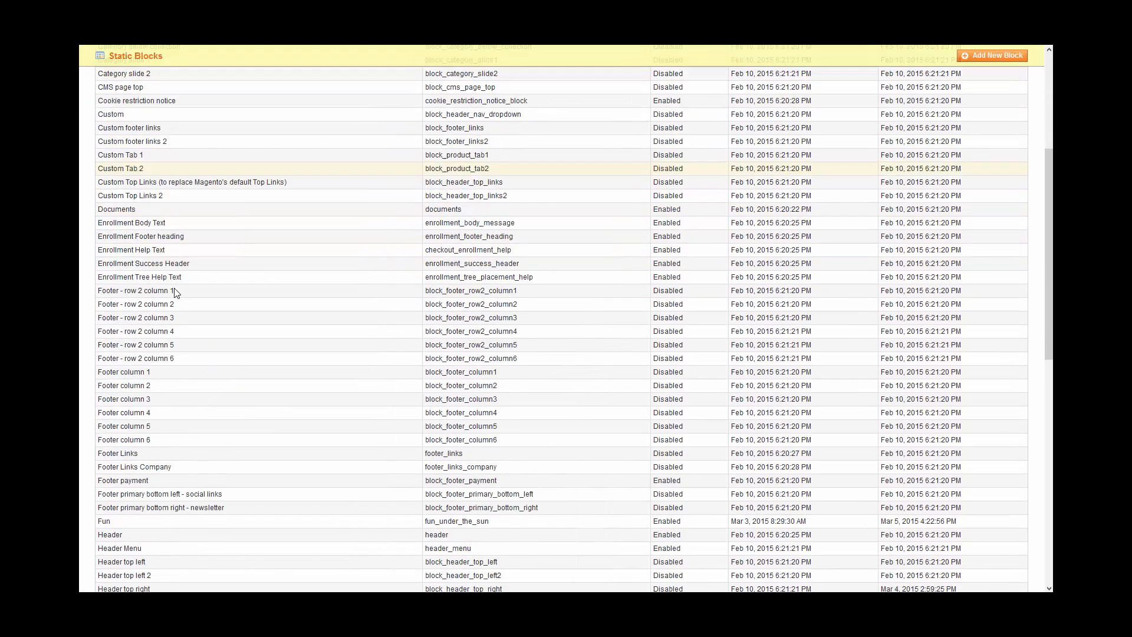
{"action": "scroll", "coordinate": [175, 293], "scroll_direction": "down", "scroll_amount": 10}
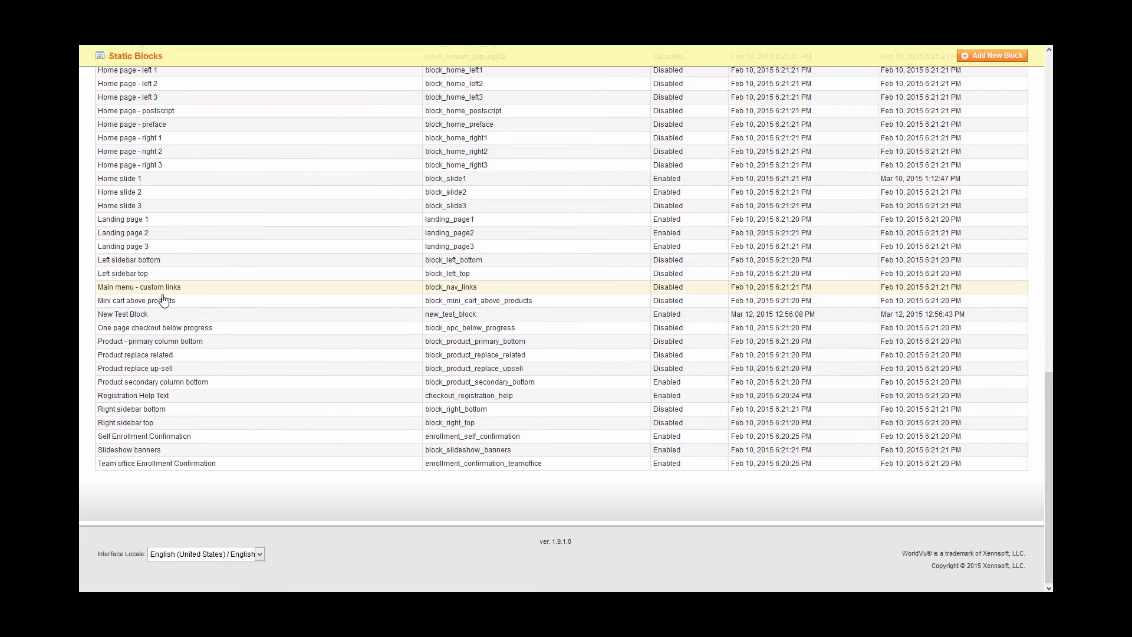
{"action": "left_click", "coordinate": [136, 316]}
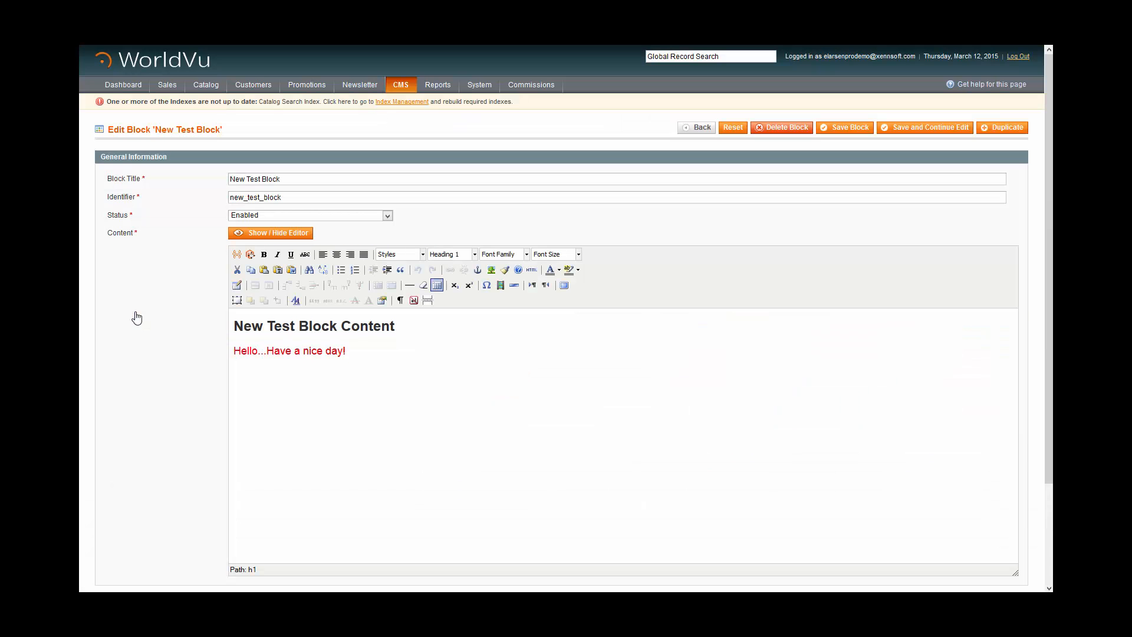
{"action": "left_click", "coordinate": [836, 136]}
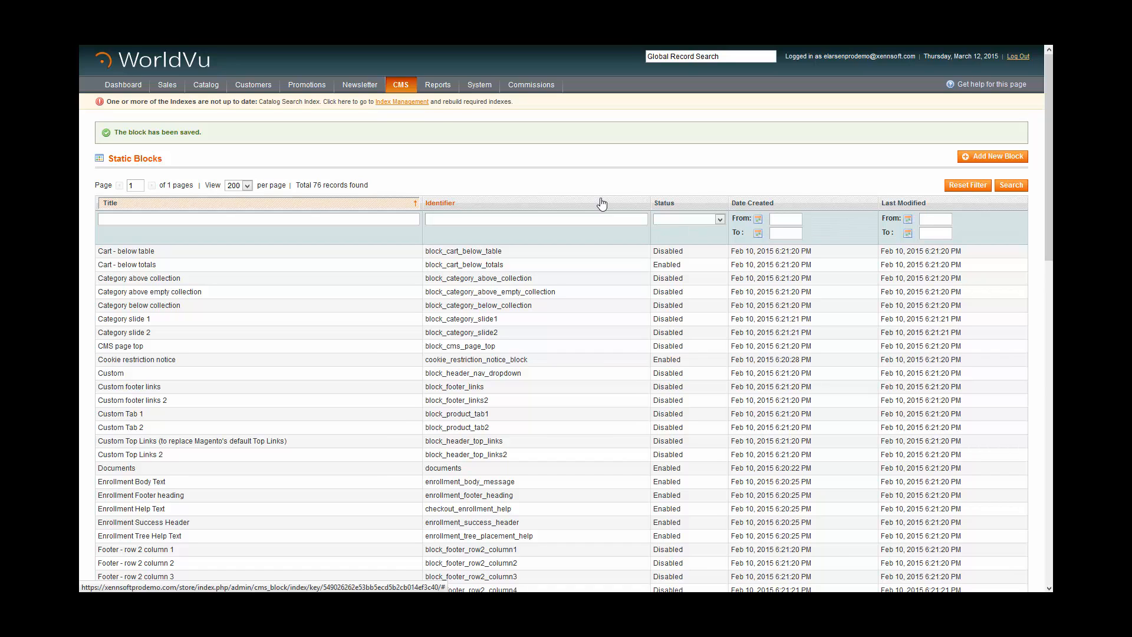
Step: Open the content section of the enabled CMS page Home that has the URL key home
{"action": "mouse_move", "coordinate": [400, 89]}
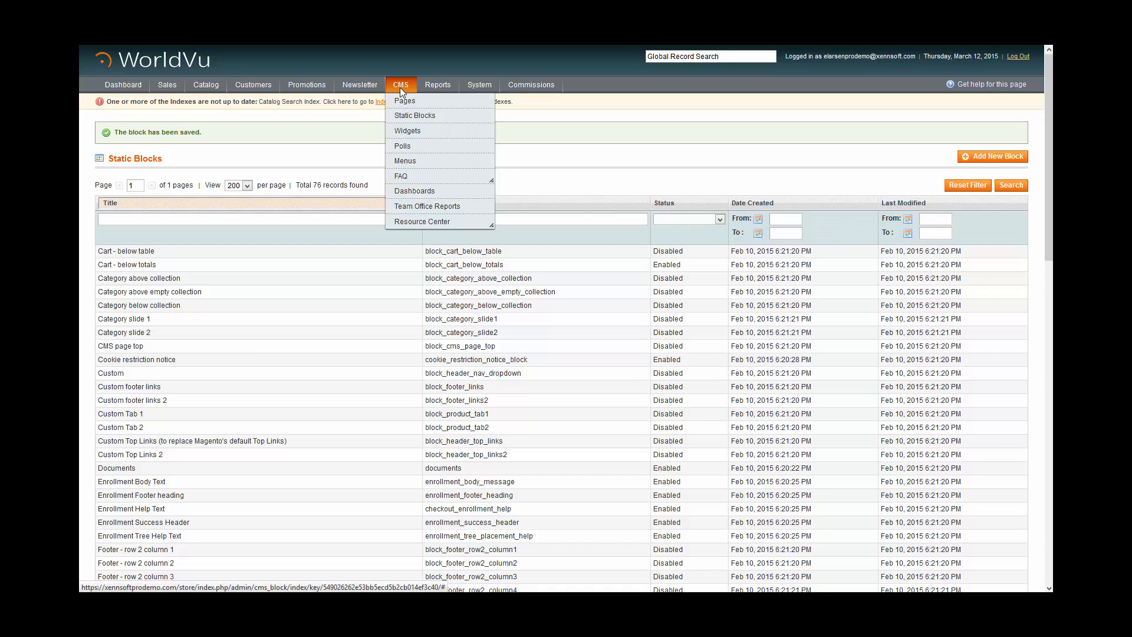
{"action": "left_click", "coordinate": [394, 105]}
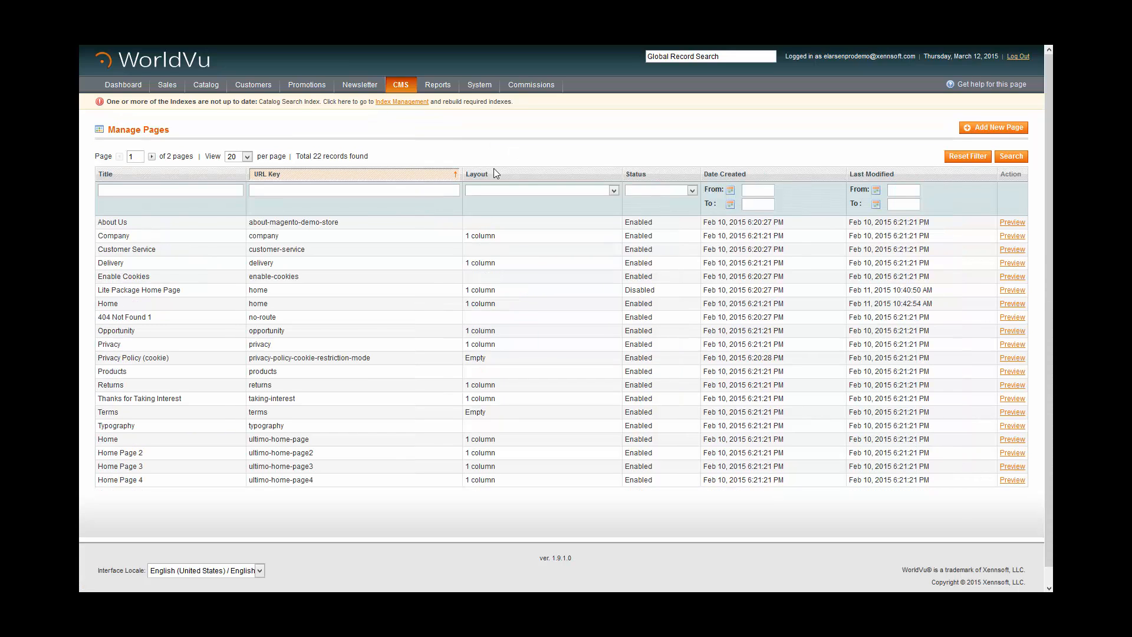
{"action": "left_click", "coordinate": [213, 308]}
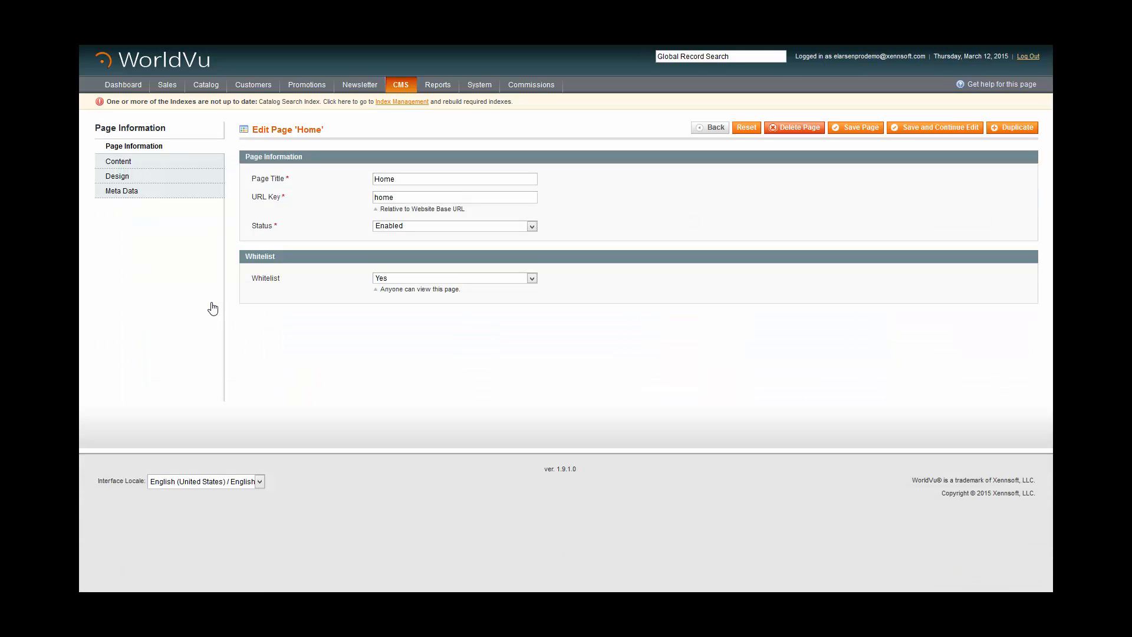
{"action": "left_click", "coordinate": [147, 169]}
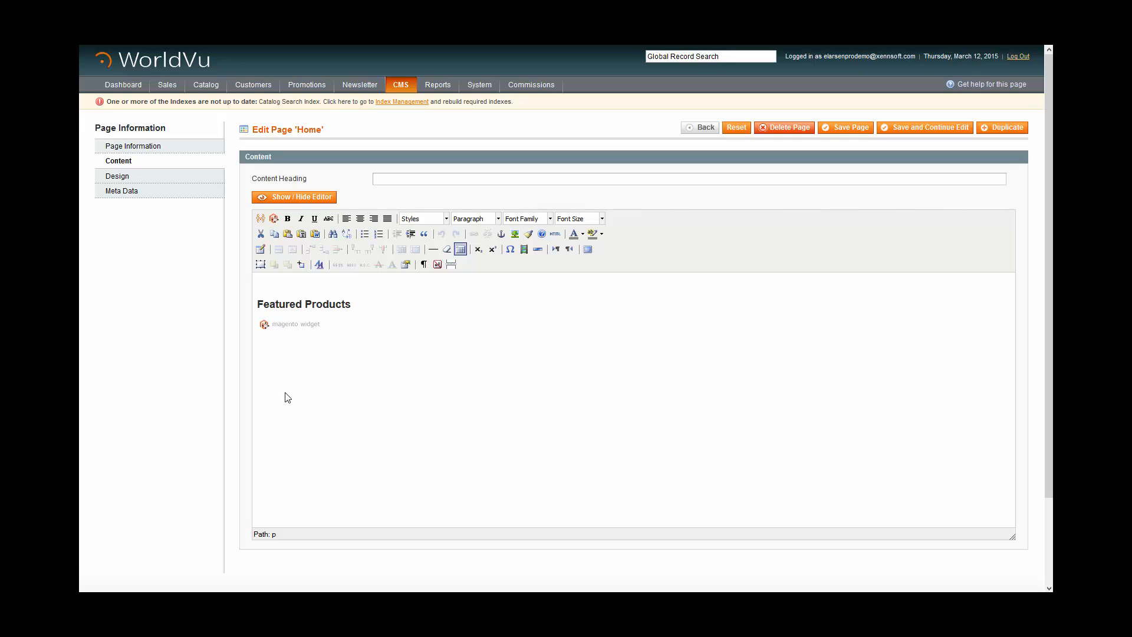
Step: Add an empty line above the Featured Products heading and show the page content as HTML source
{"action": "left_click", "coordinate": [257, 301]}
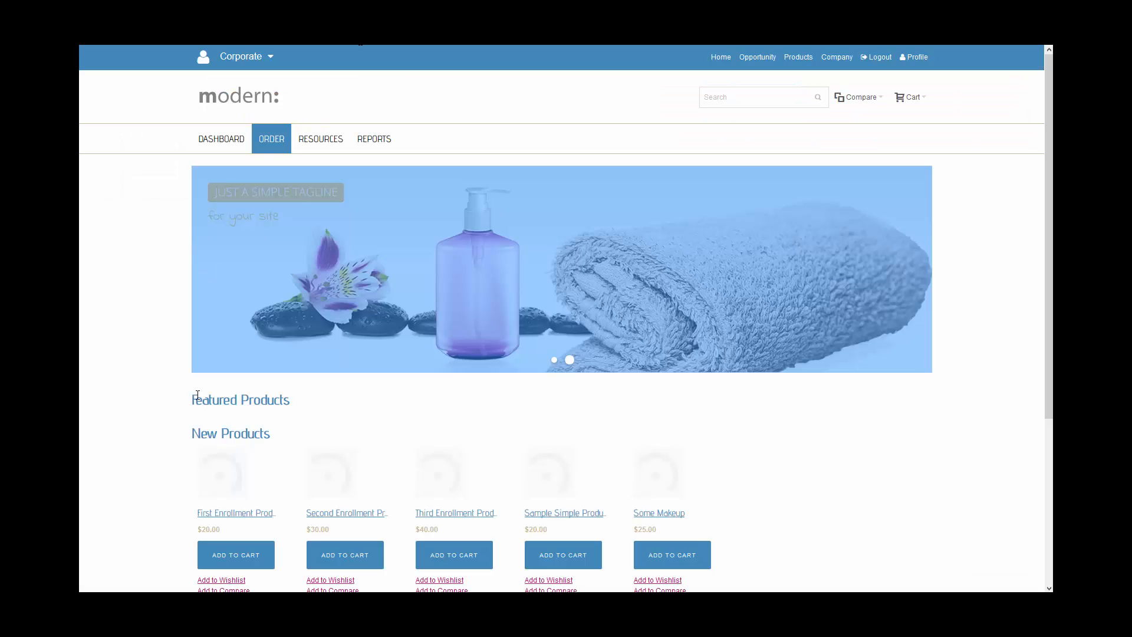
{"action": "left_click", "coordinate": [195, 386]}
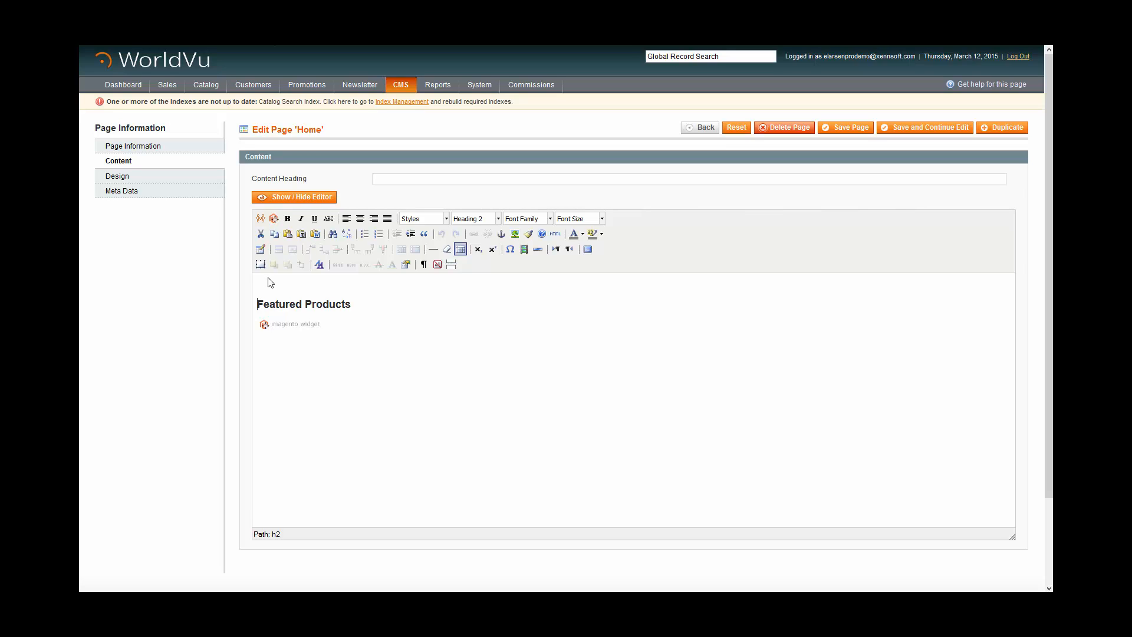
{"action": "key", "text": "Return"}
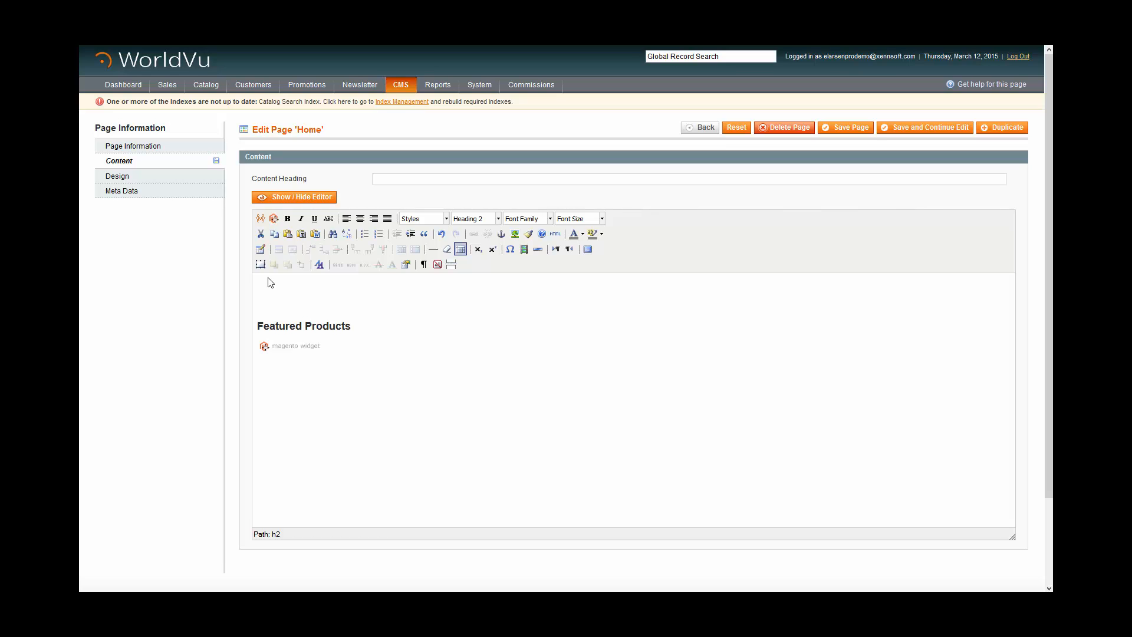
{"action": "left_click", "coordinate": [310, 199]}
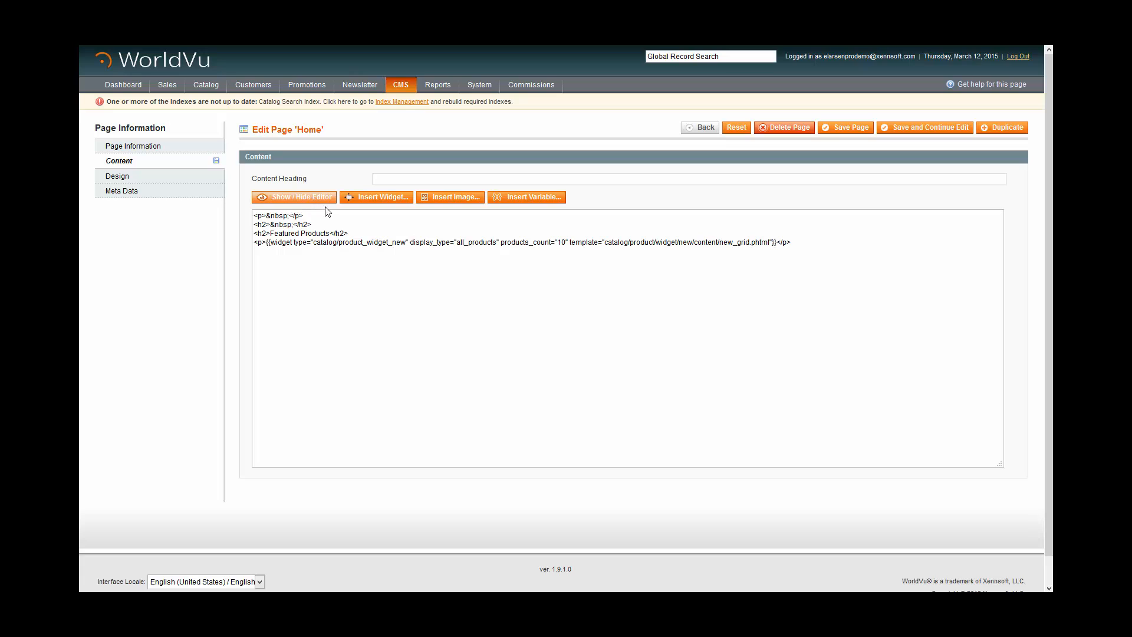
Step: Start a CMS Static Block widget with the CMS Static Block Default Template on a new source line above the Featured Products heading
{"action": "left_click", "coordinate": [325, 225]}
{"action": "key", "text": "Return"}
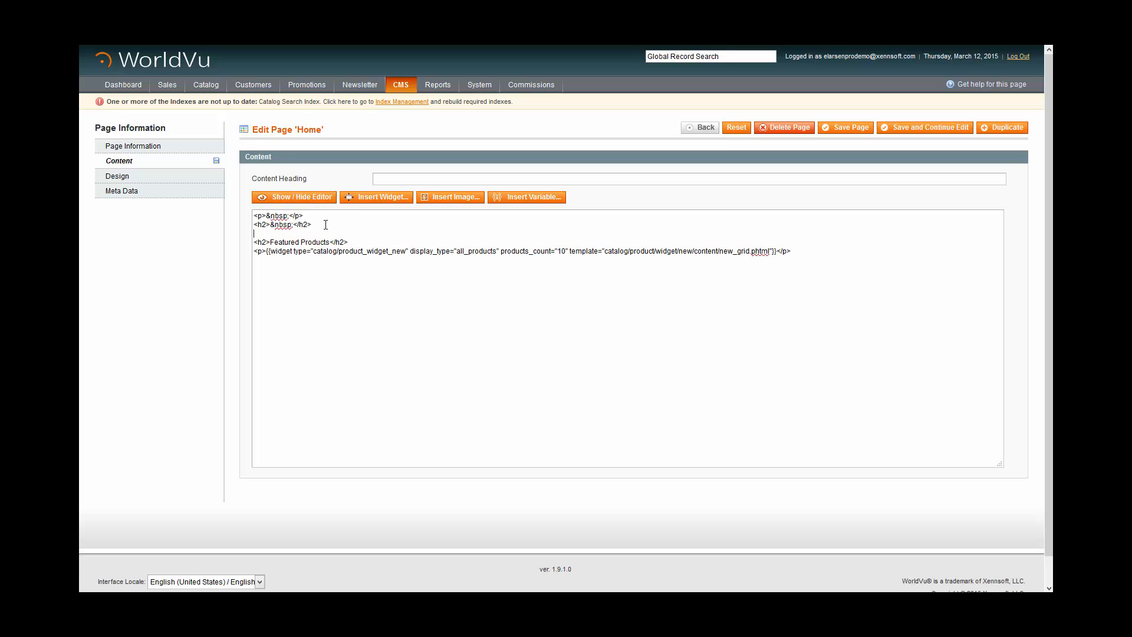
{"action": "left_click", "coordinate": [376, 201]}
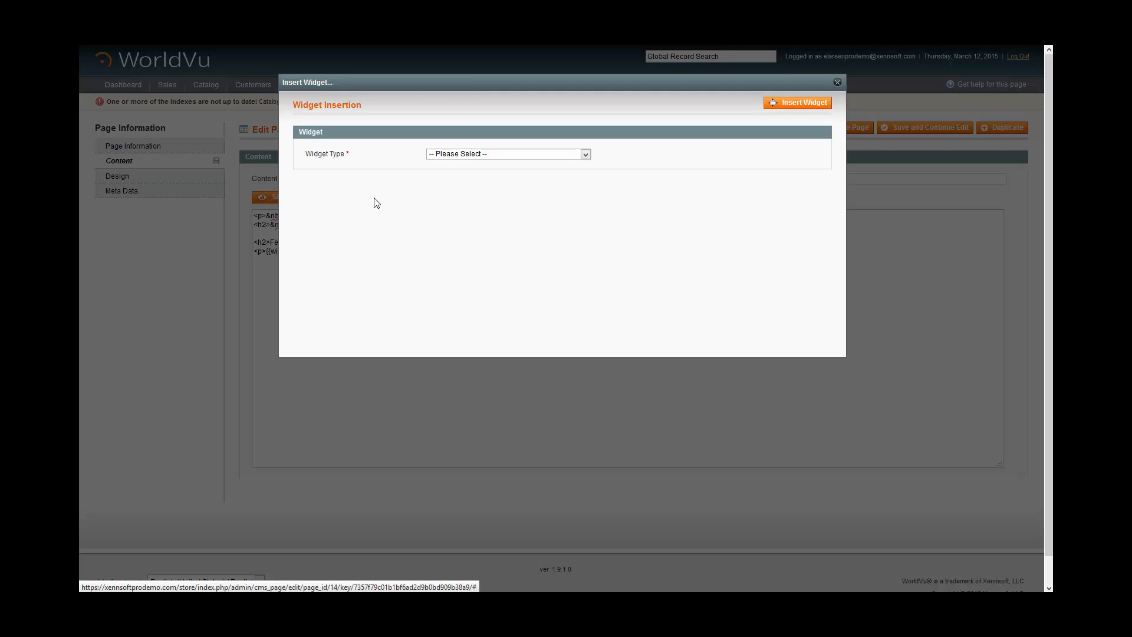
{"action": "left_click", "coordinate": [586, 155]}
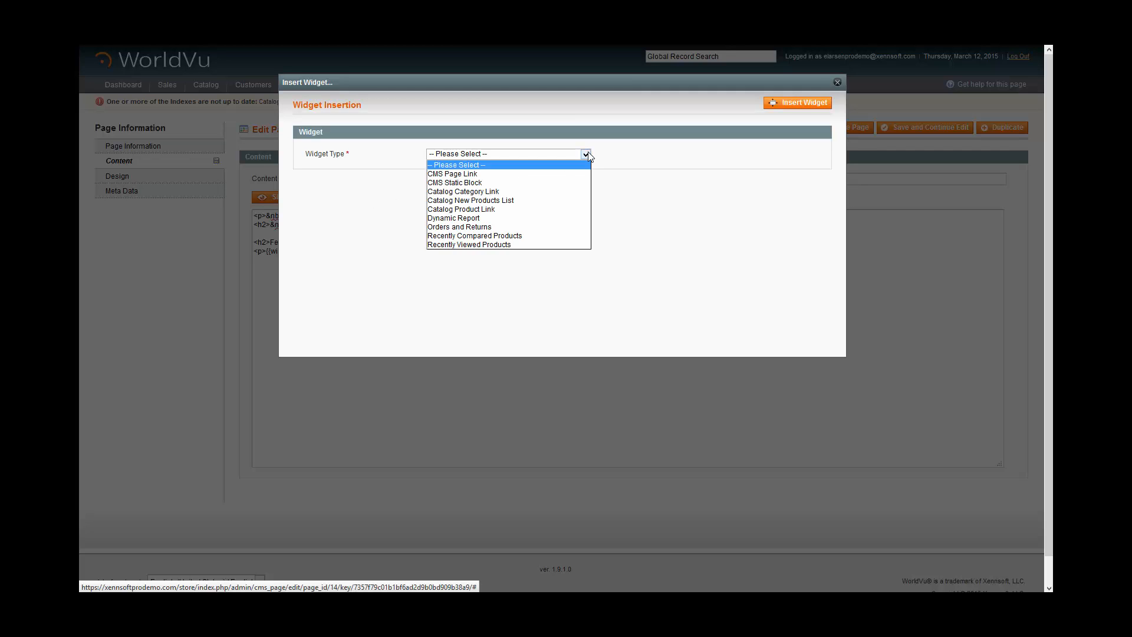
{"action": "left_click", "coordinate": [505, 184]}
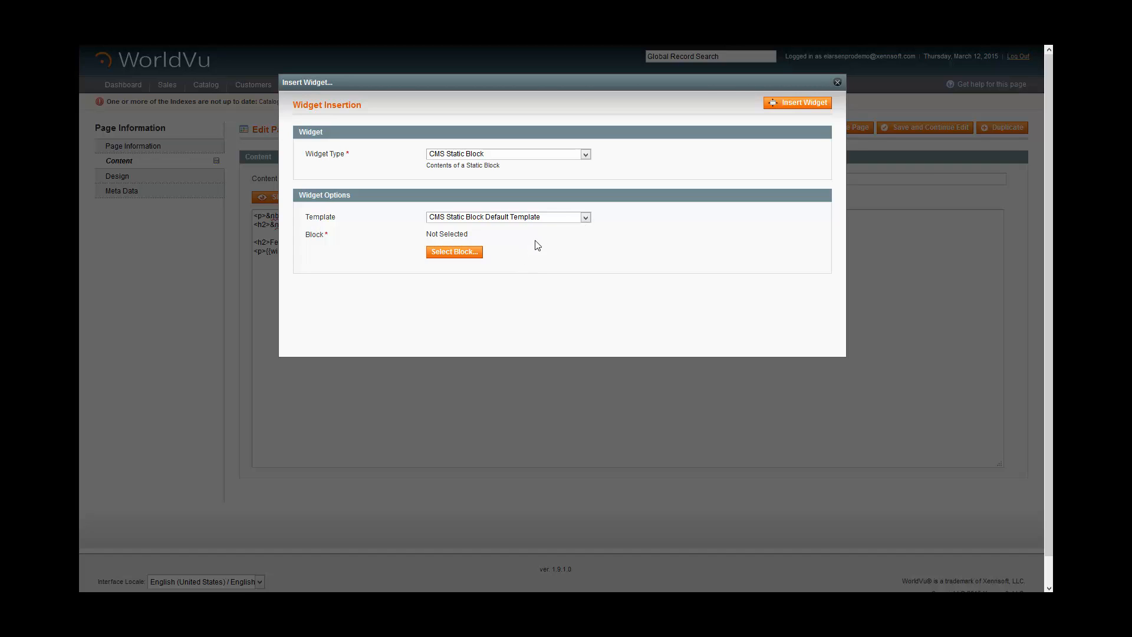
{"action": "left_click", "coordinate": [585, 219]}
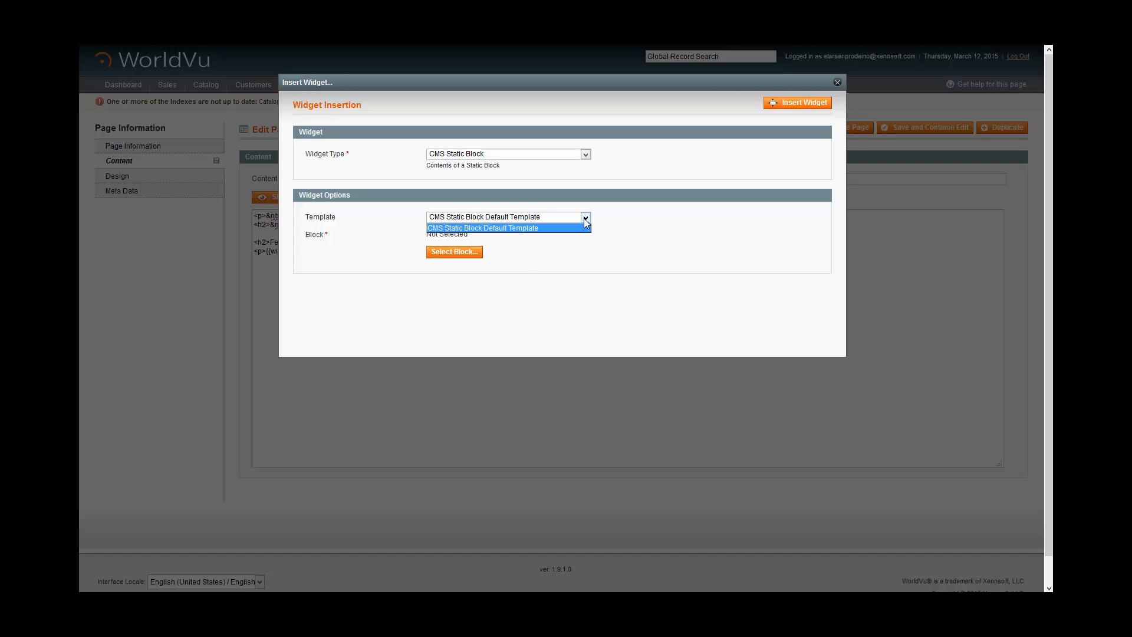
{"action": "left_click", "coordinate": [550, 229]}
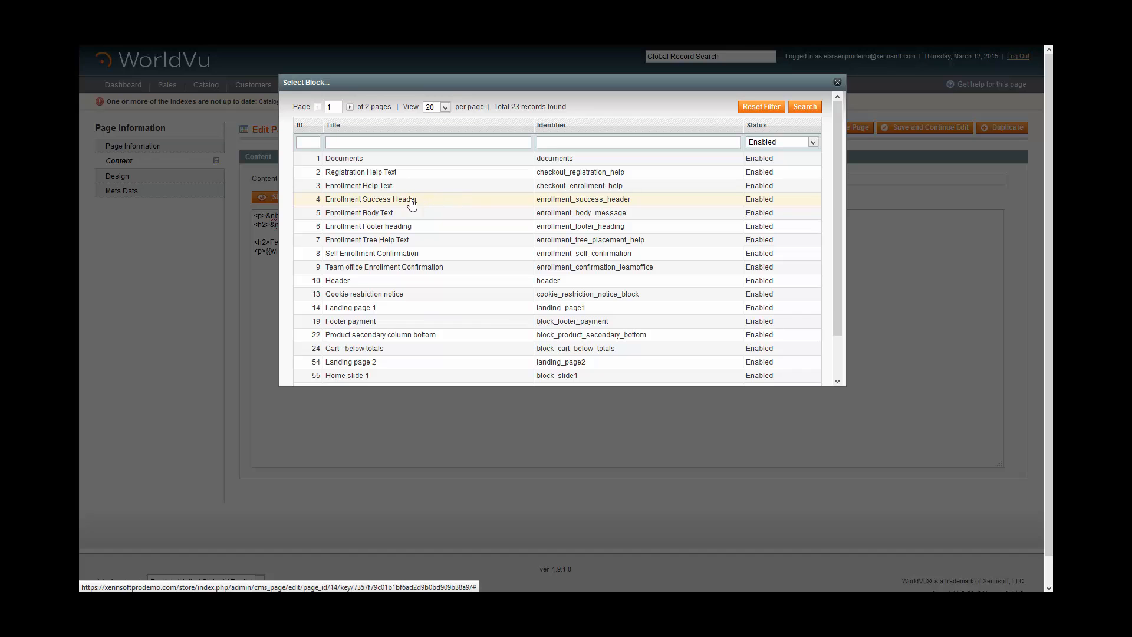
Step: List 200 blocks per page in the block chooser, choose New Test Block for the widget and insert it into the page source
{"action": "scroll", "coordinate": [394, 249], "scroll_direction": "down", "scroll_amount": 2}
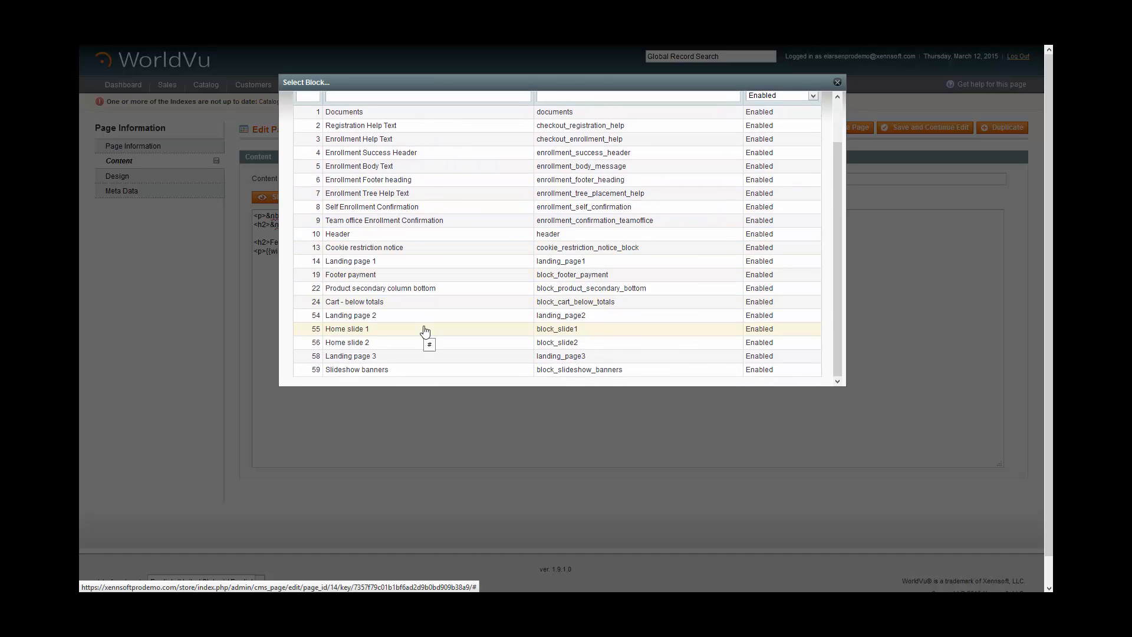
{"action": "scroll", "coordinate": [442, 285], "scroll_direction": "up", "scroll_amount": 2}
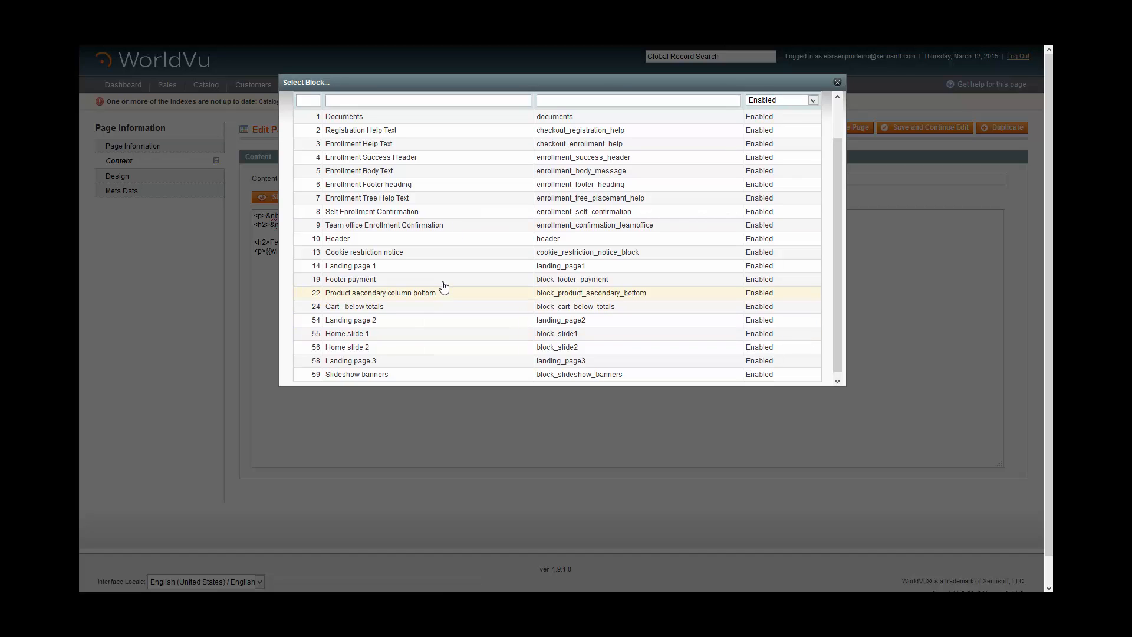
{"action": "left_click", "coordinate": [443, 108]}
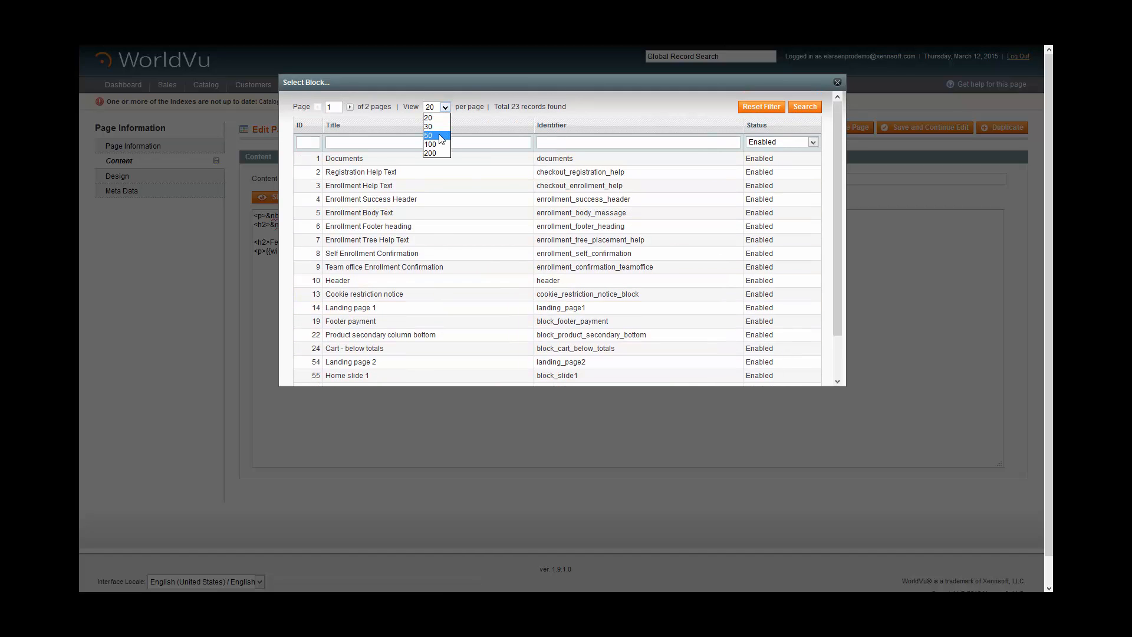
{"action": "left_click", "coordinate": [436, 152]}
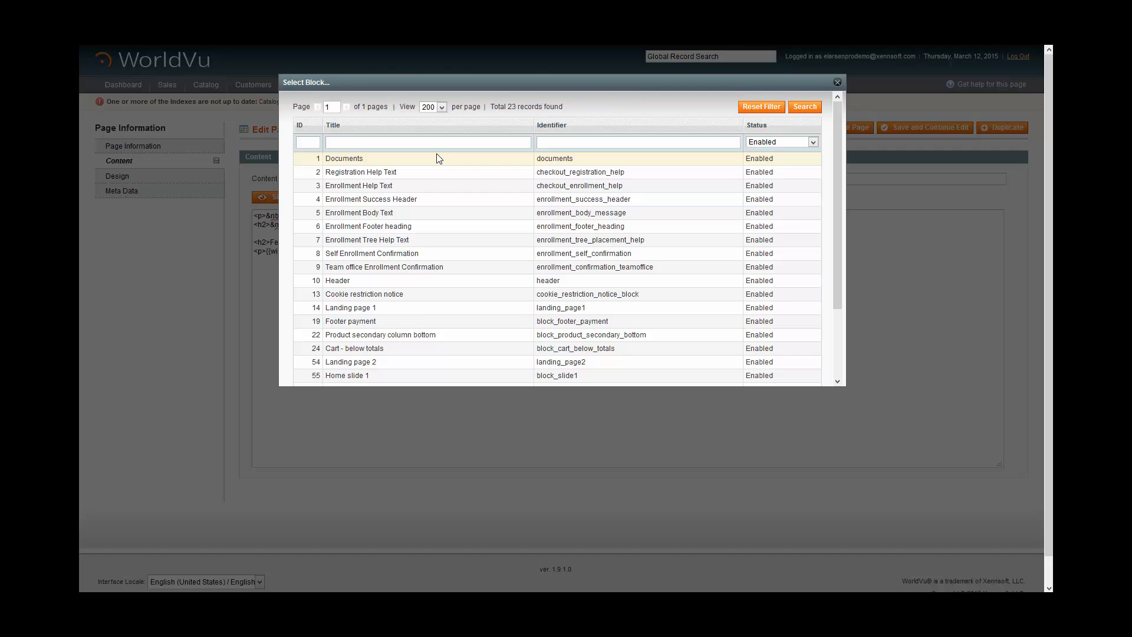
{"action": "scroll", "coordinate": [438, 162], "scroll_direction": "down", "scroll_amount": 3}
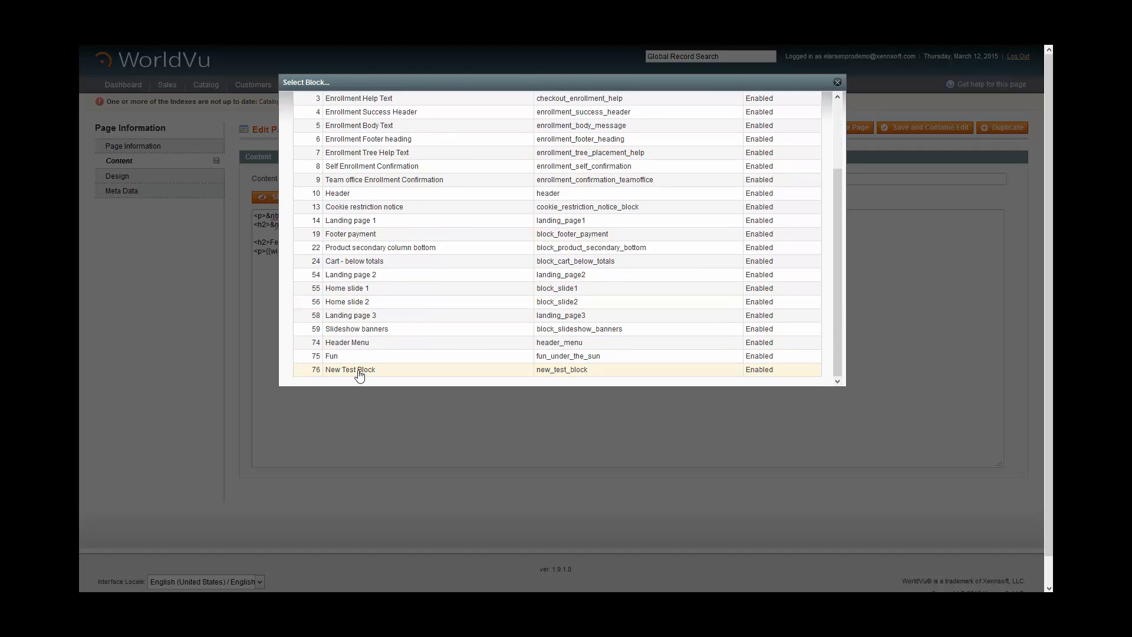
{"action": "left_click", "coordinate": [359, 371]}
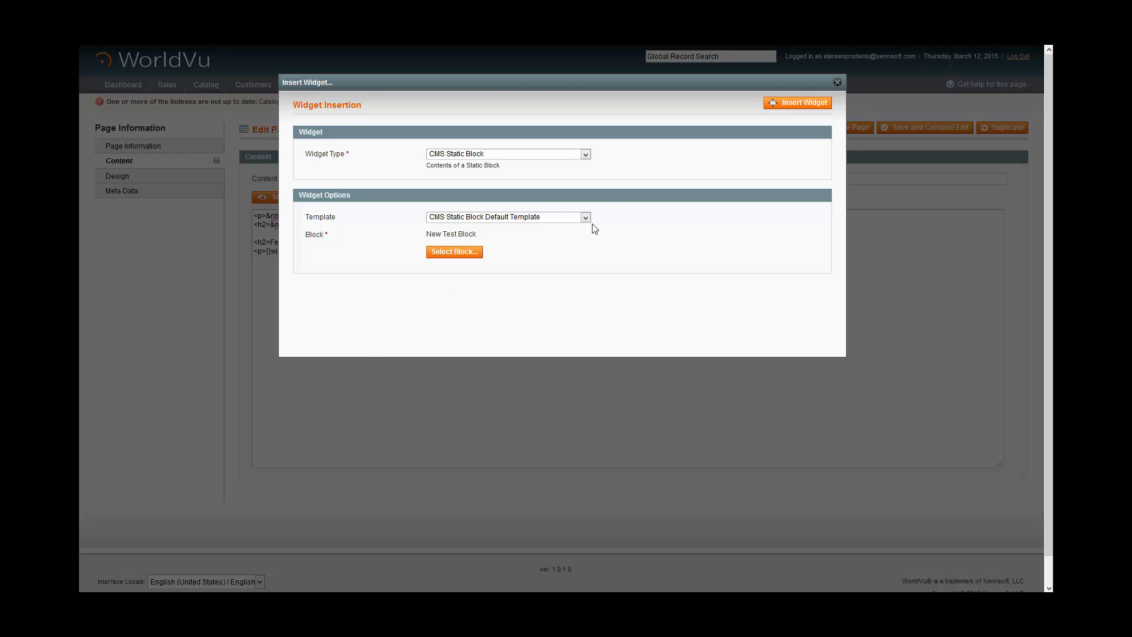
{"action": "left_click", "coordinate": [797, 107]}
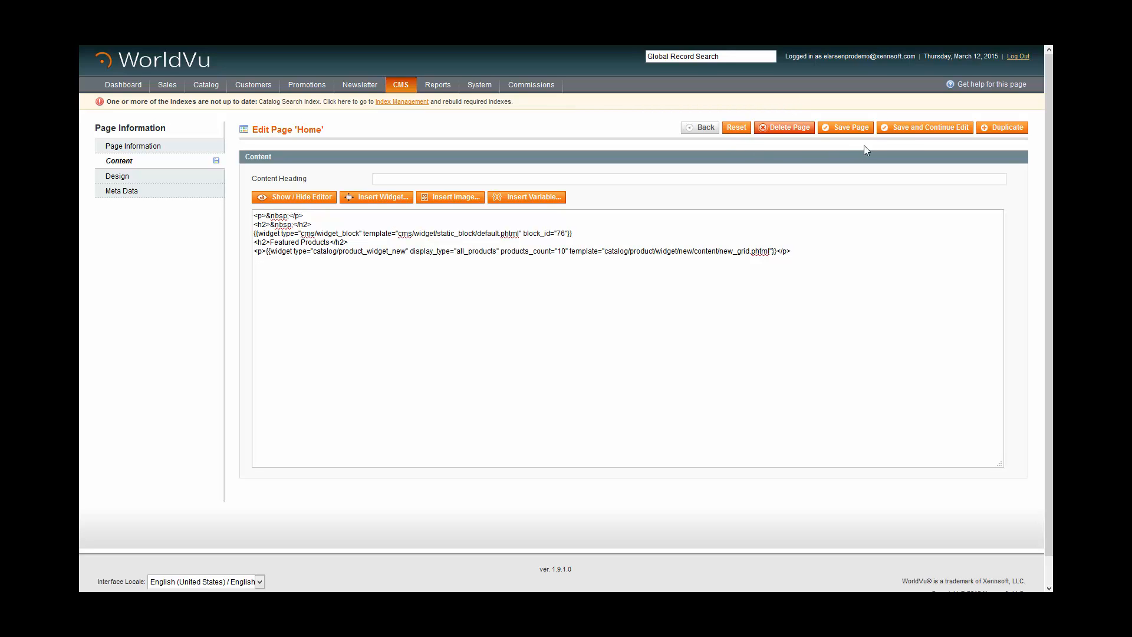
Step: Save the Home page while continuing to edit, check the widget above the Featured Products heading, and save and close the page
{"action": "left_click", "coordinate": [908, 132]}
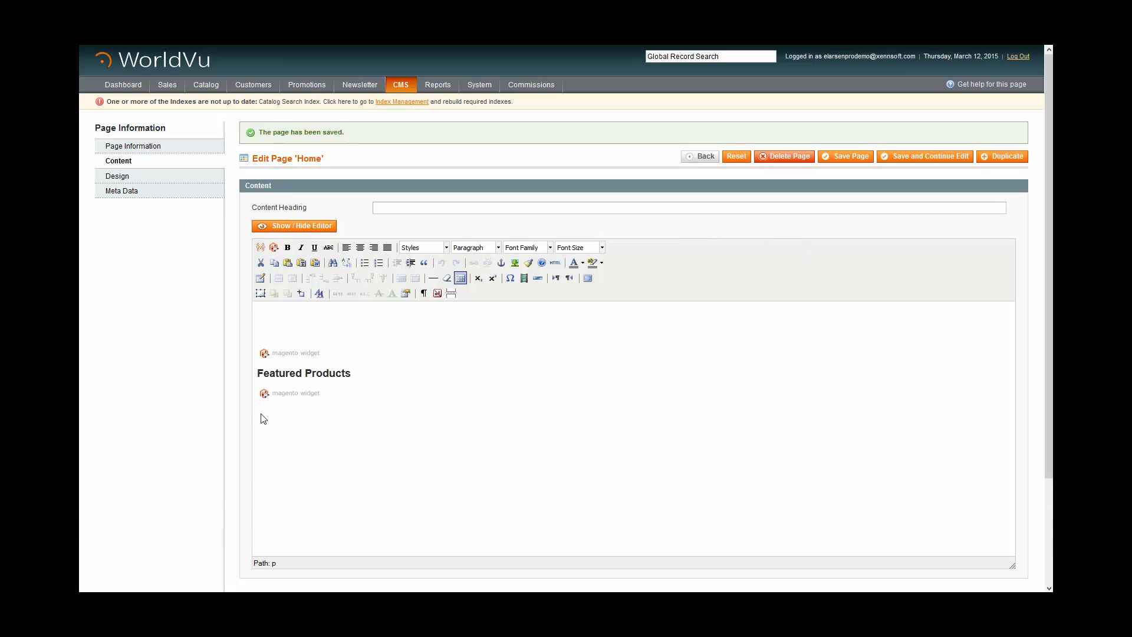
{"action": "left_click", "coordinate": [323, 358]}
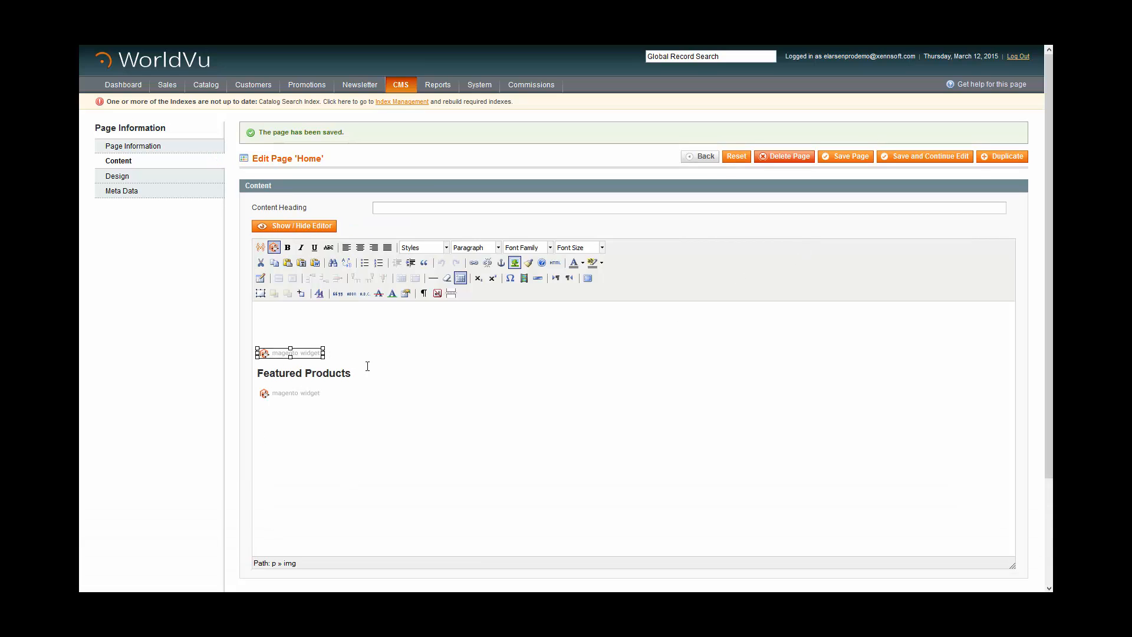
{"action": "left_click", "coordinate": [272, 335]}
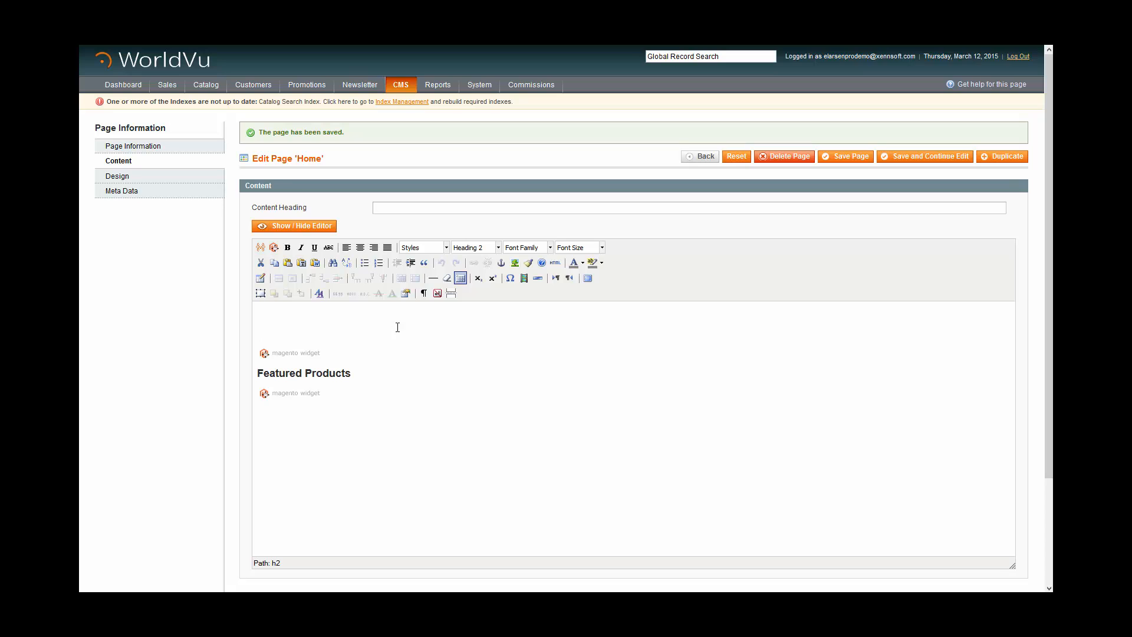
{"action": "left_click", "coordinate": [847, 156]}
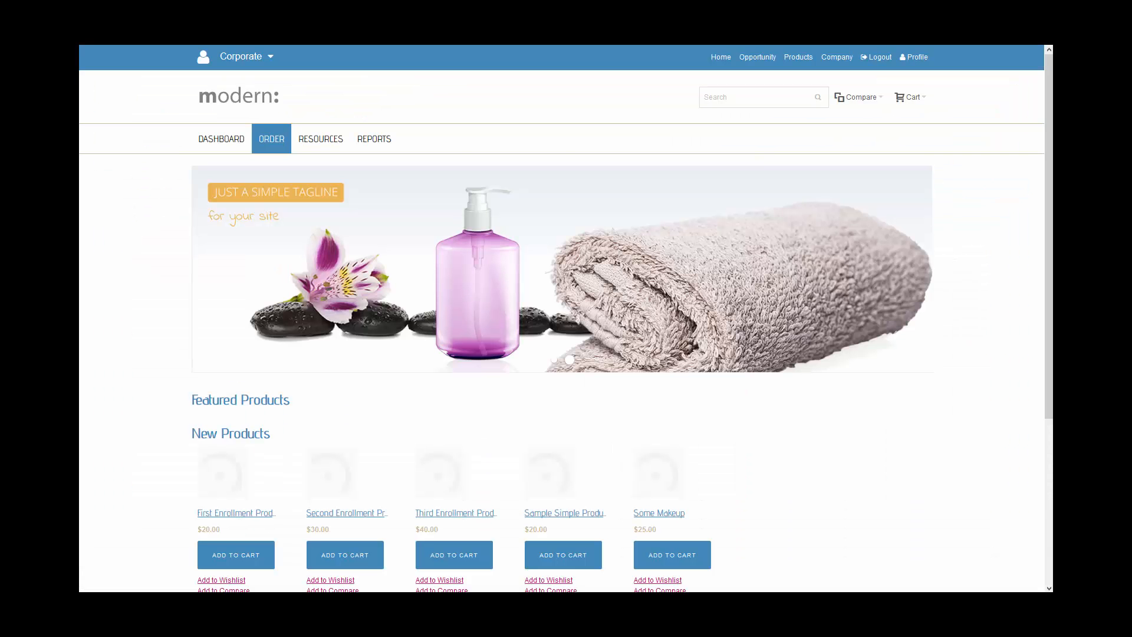
Step: Switch to the storefront, reload the home page and examine the block text between the banner and the Featured Products heading
{"action": "left_click", "coordinate": [707, 46]}
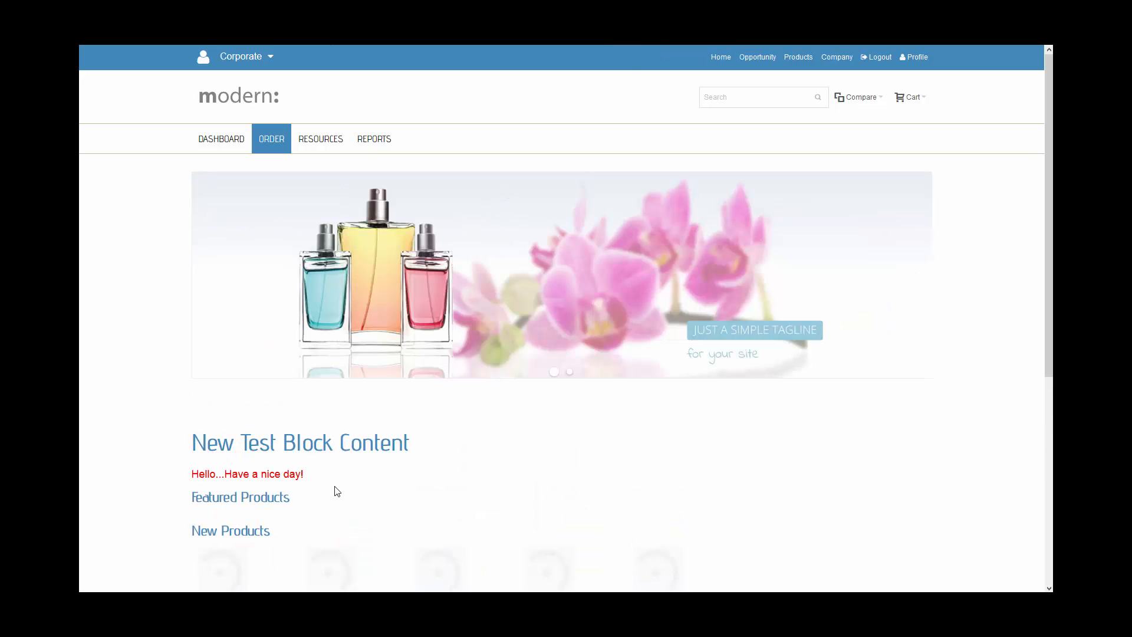
{"action": "left_click_drag", "start_coordinate": [307, 475], "coordinate": [181, 454]}
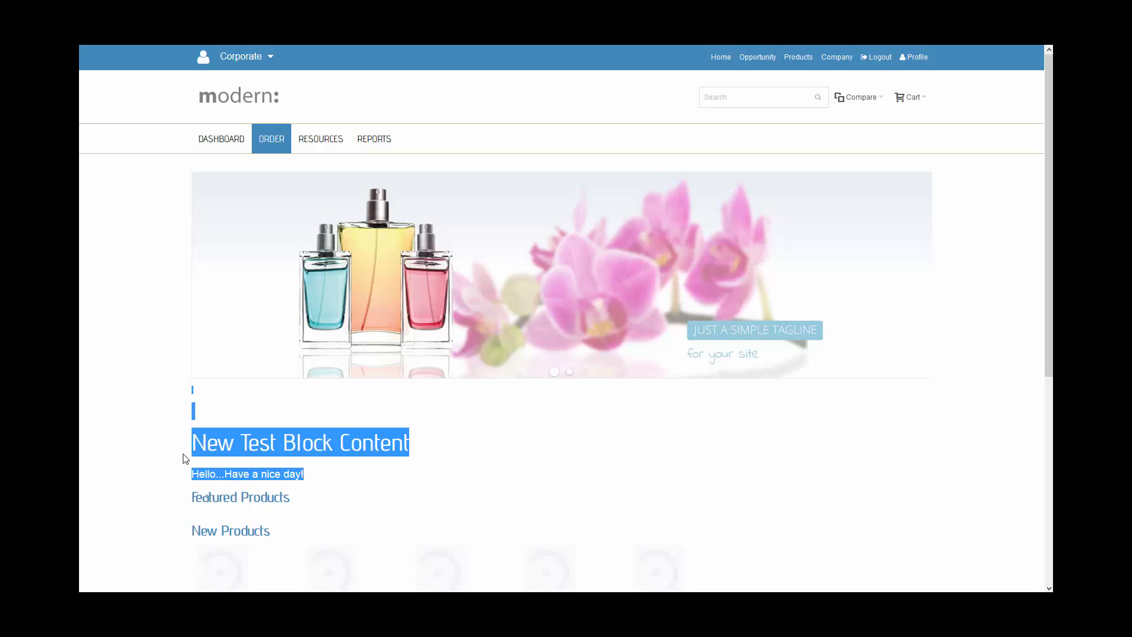
{"action": "left_click", "coordinate": [330, 478]}
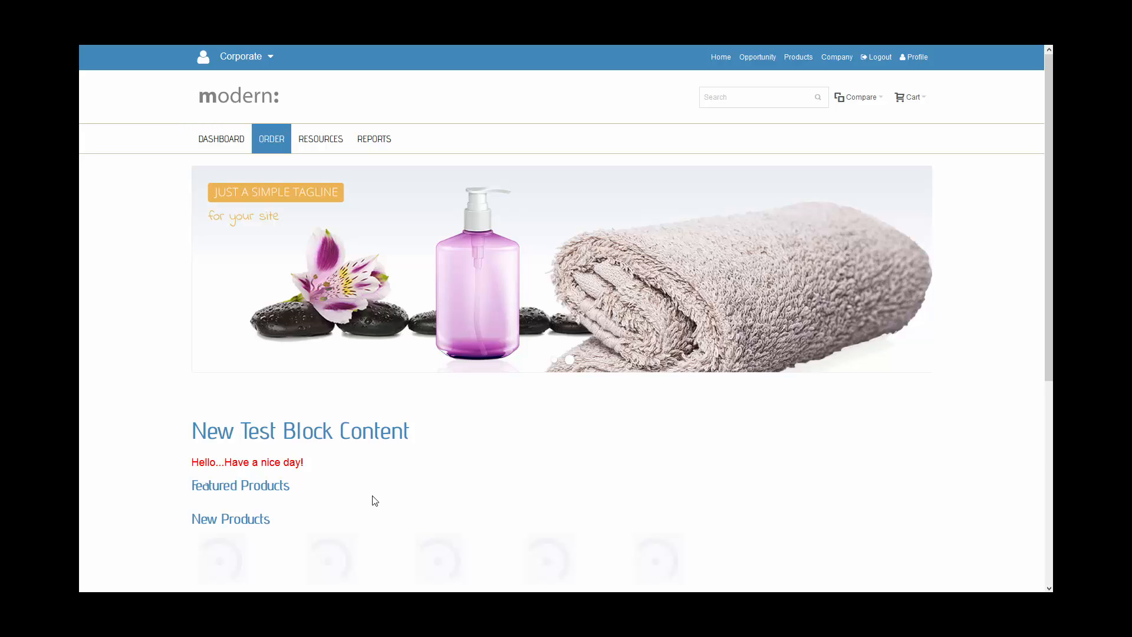
{"action": "left_click_drag", "start_coordinate": [306, 463], "coordinate": [184, 445]}
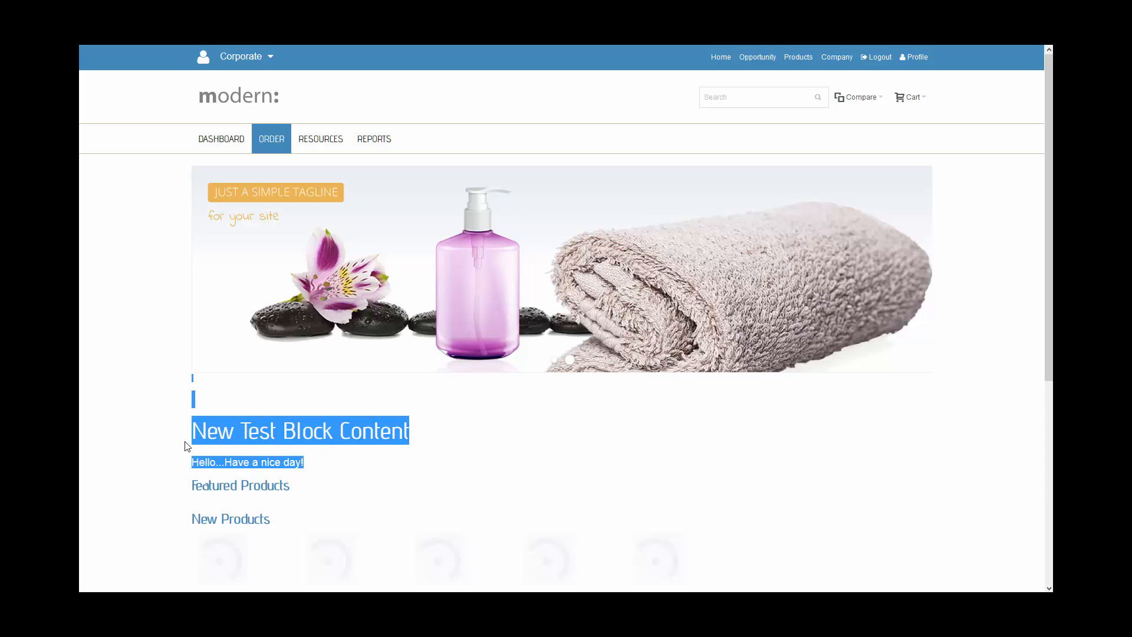
{"action": "left_click", "coordinate": [343, 475]}
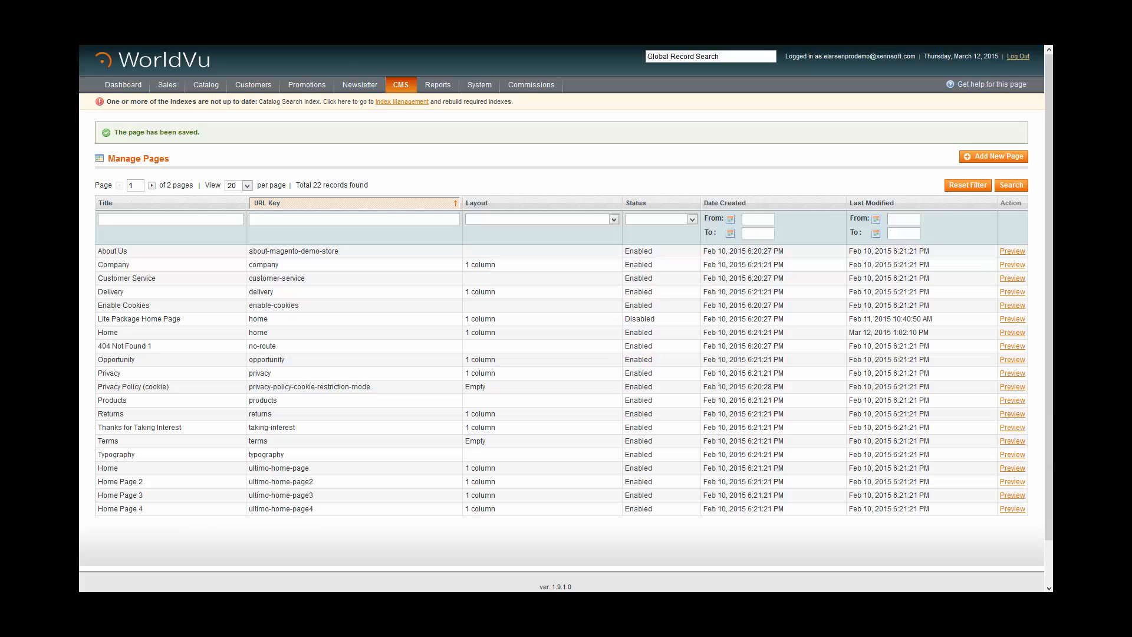
Step: Return to the WorldVu admin and open New Test Block from the static blocks list for editing
{"action": "mouse_move", "coordinate": [395, 97]}
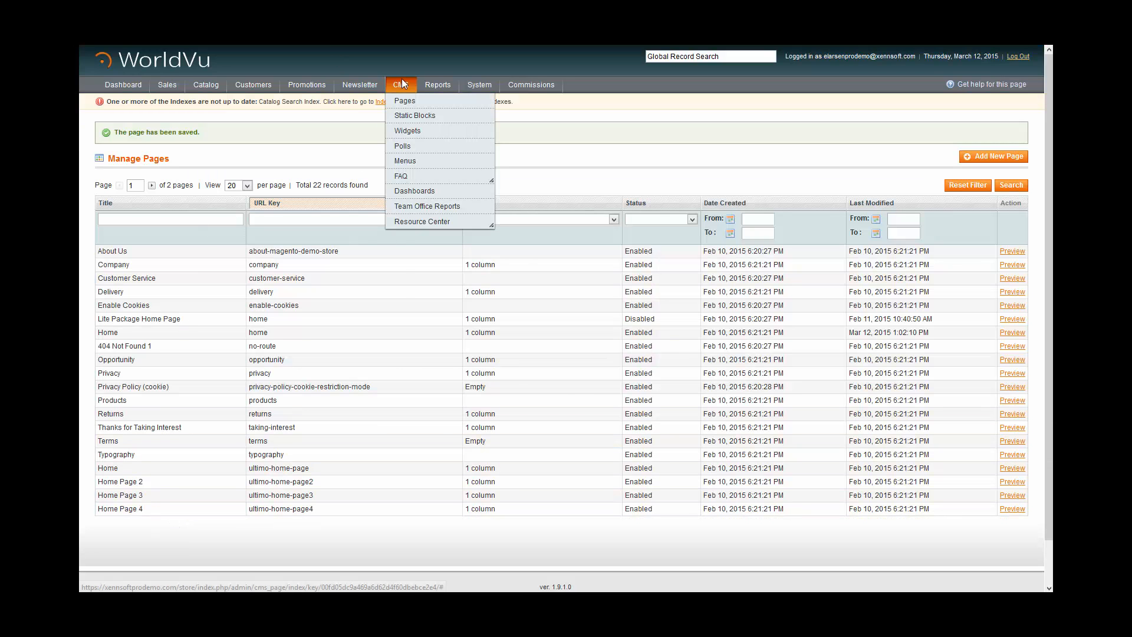
{"action": "left_click", "coordinate": [246, 430]}
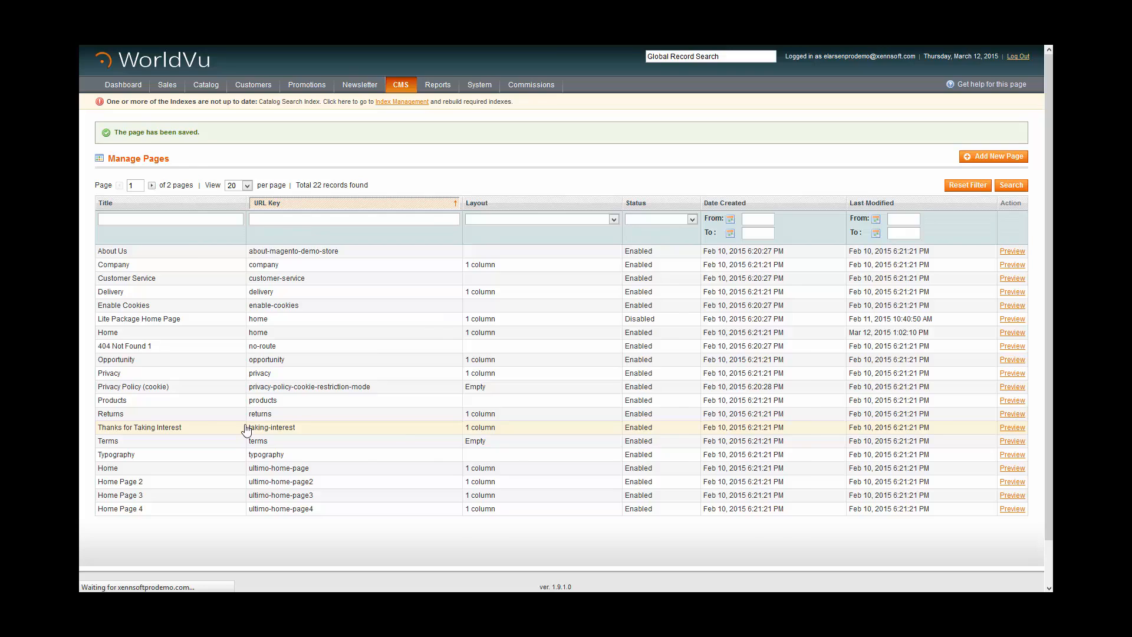
{"action": "scroll", "coordinate": [230, 397], "scroll_direction": "down", "scroll_amount": 7}
{"action": "scroll", "coordinate": [229, 404], "scroll_direction": "down", "scroll_amount": 5}
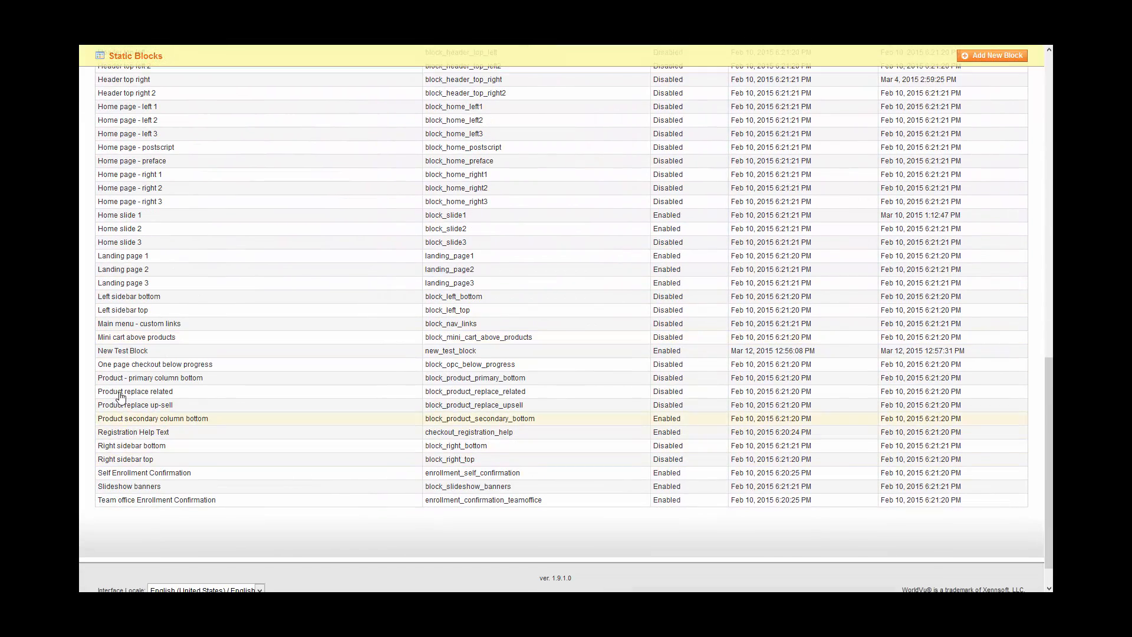
{"action": "left_click", "coordinate": [131, 352]}
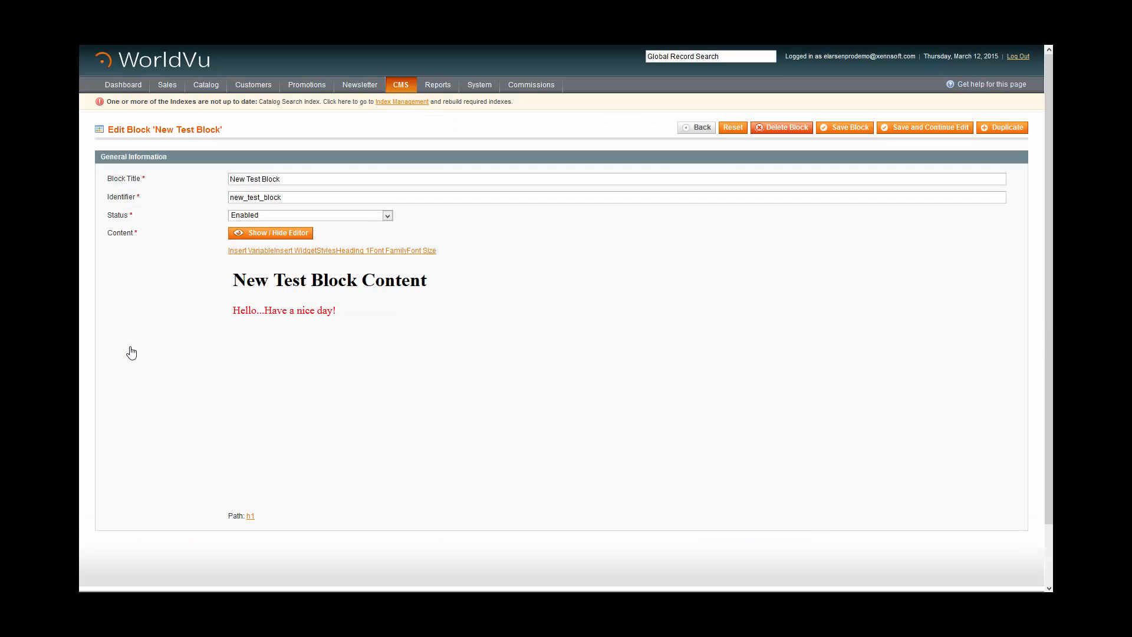